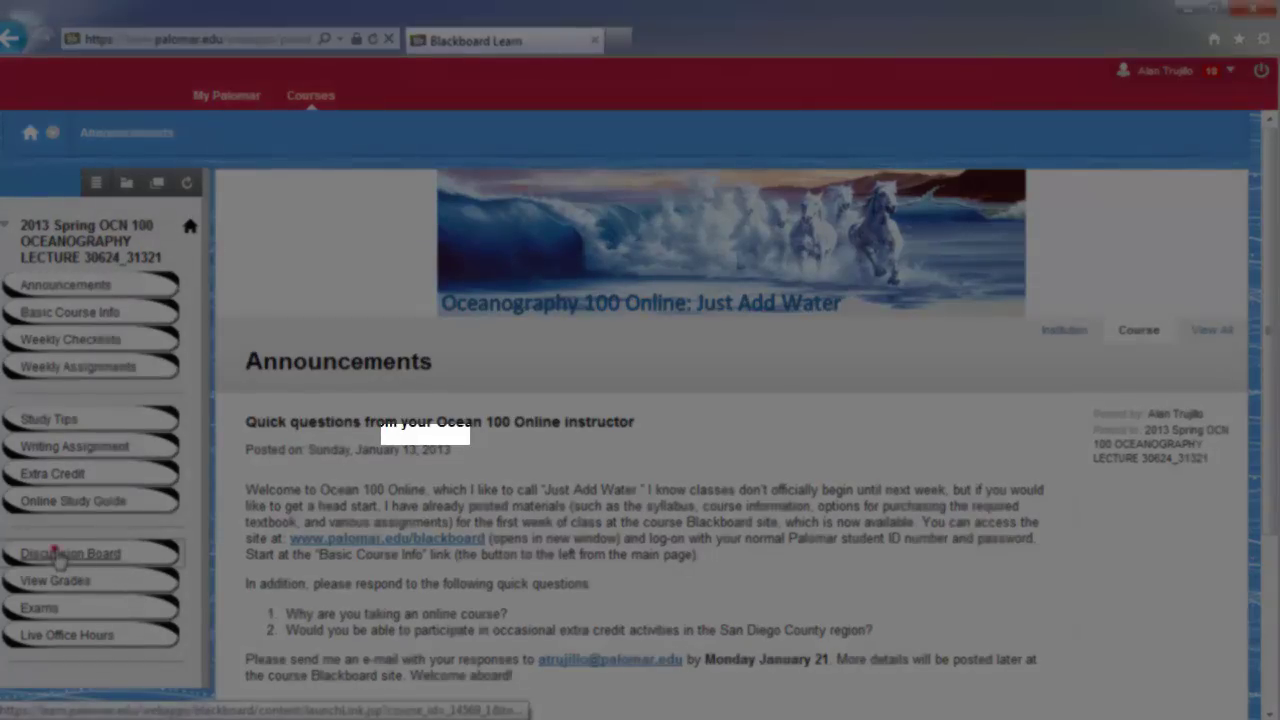
- Start a new thread in the "Week 1 (Introduction): Who Are You?" forum of the course's Discussion Board
{"action": "left_click", "coordinate": [60, 556]}
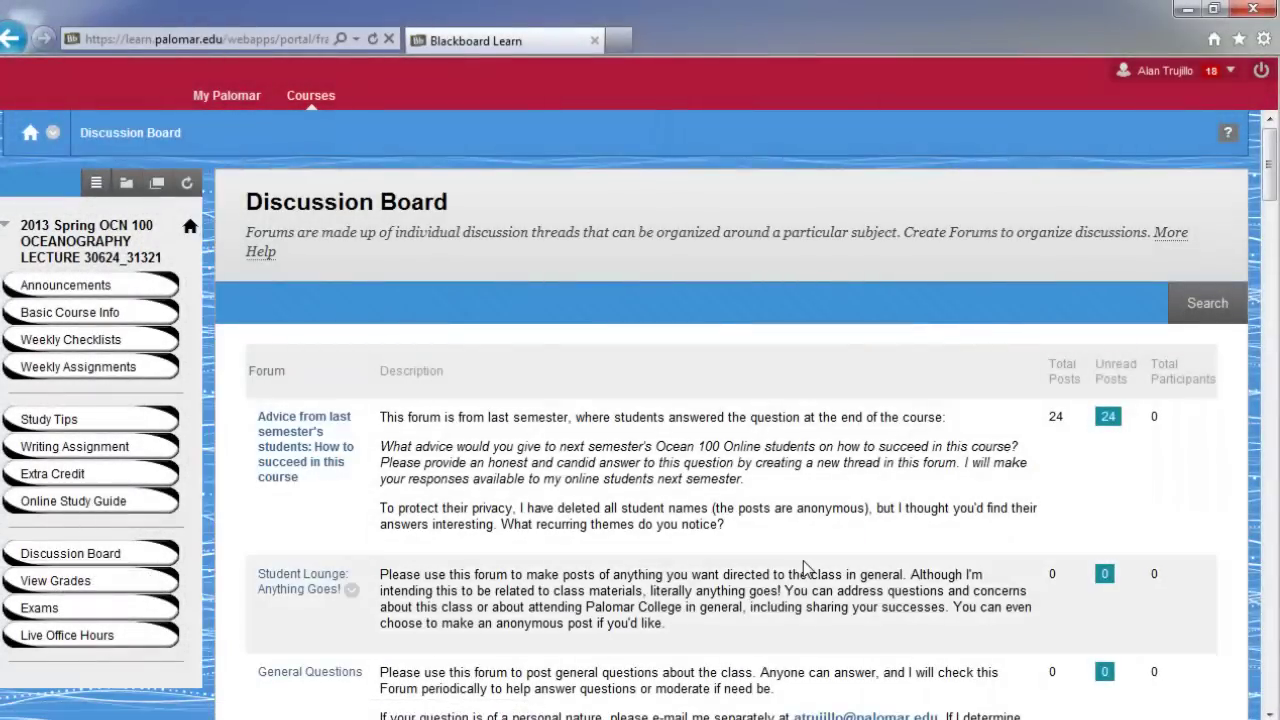
{"action": "scroll", "coordinate": [803, 566], "scroll_direction": "down", "scroll_amount": 2}
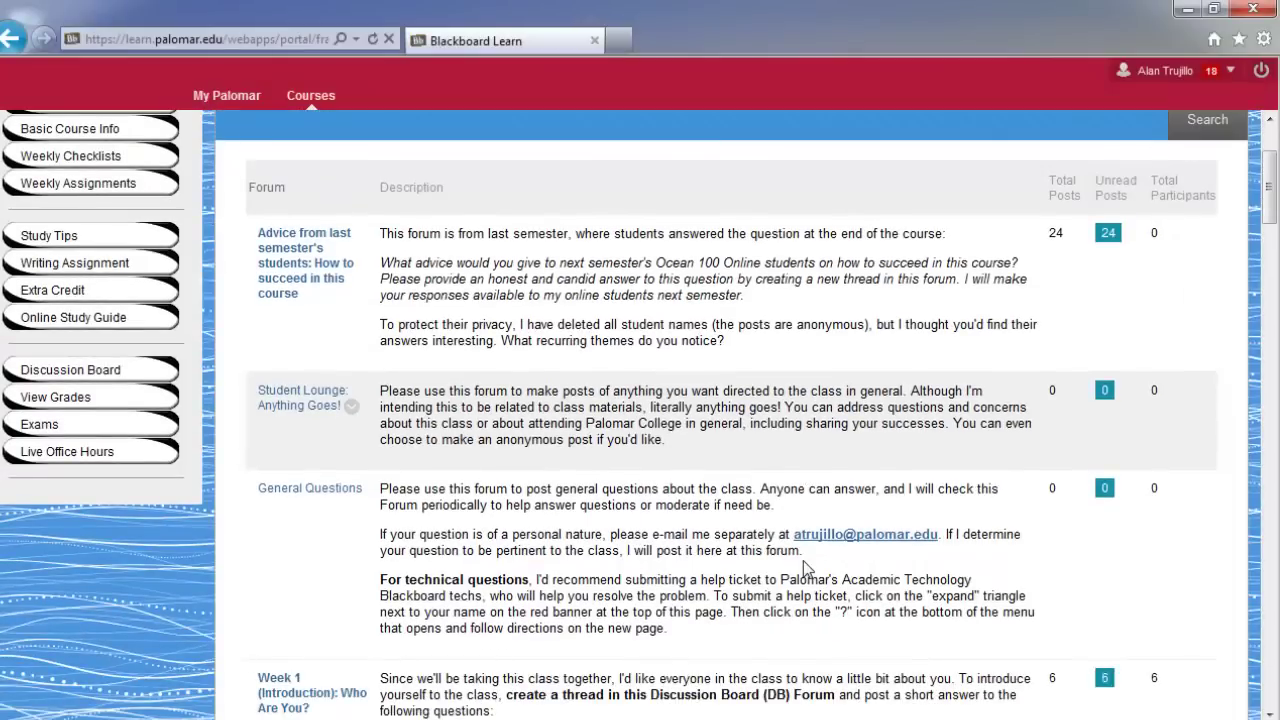
{"action": "scroll", "coordinate": [803, 567], "scroll_direction": "down", "scroll_amount": 1}
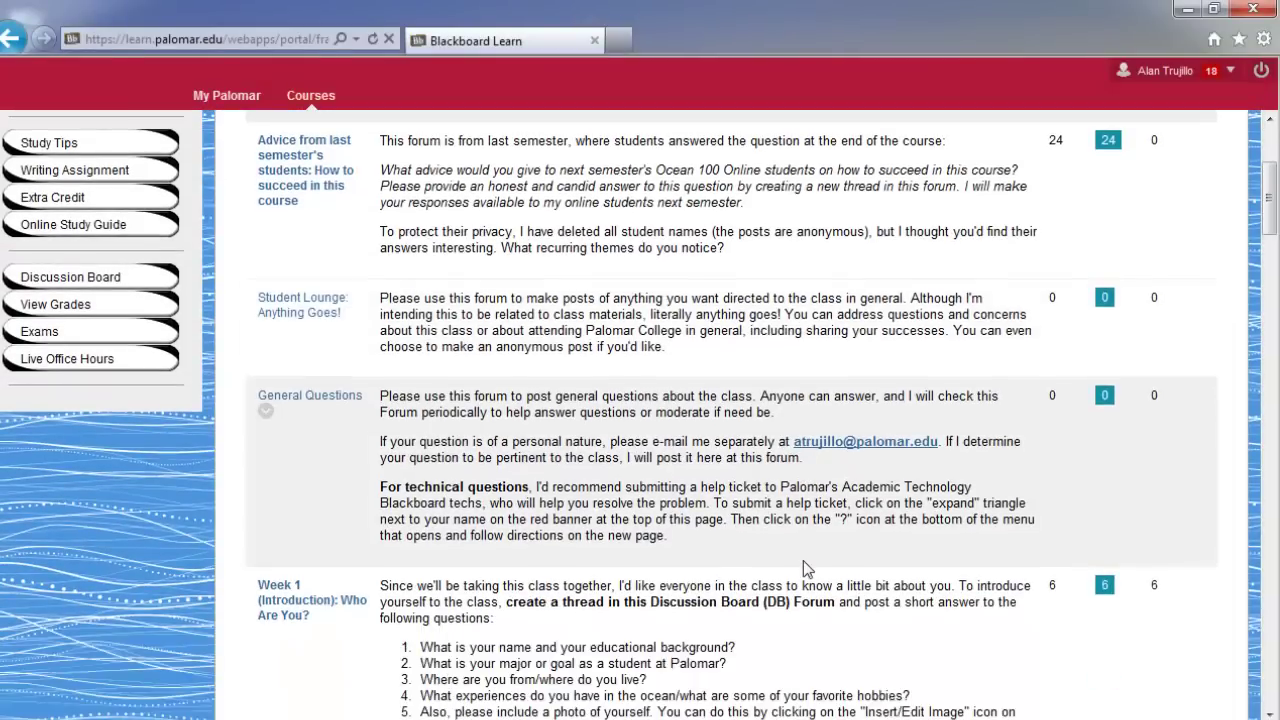
{"action": "scroll", "coordinate": [803, 560], "scroll_direction": "down", "scroll_amount": 2}
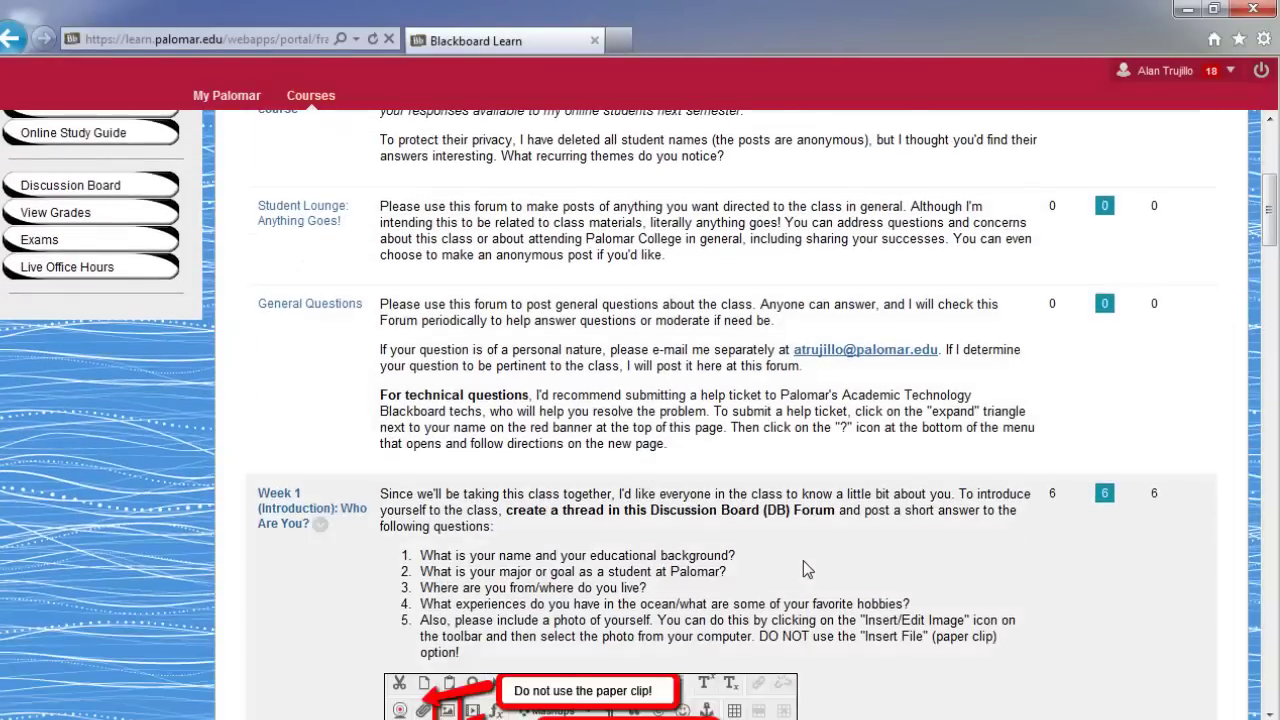
{"action": "scroll", "coordinate": [803, 561], "scroll_direction": "down", "scroll_amount": 1}
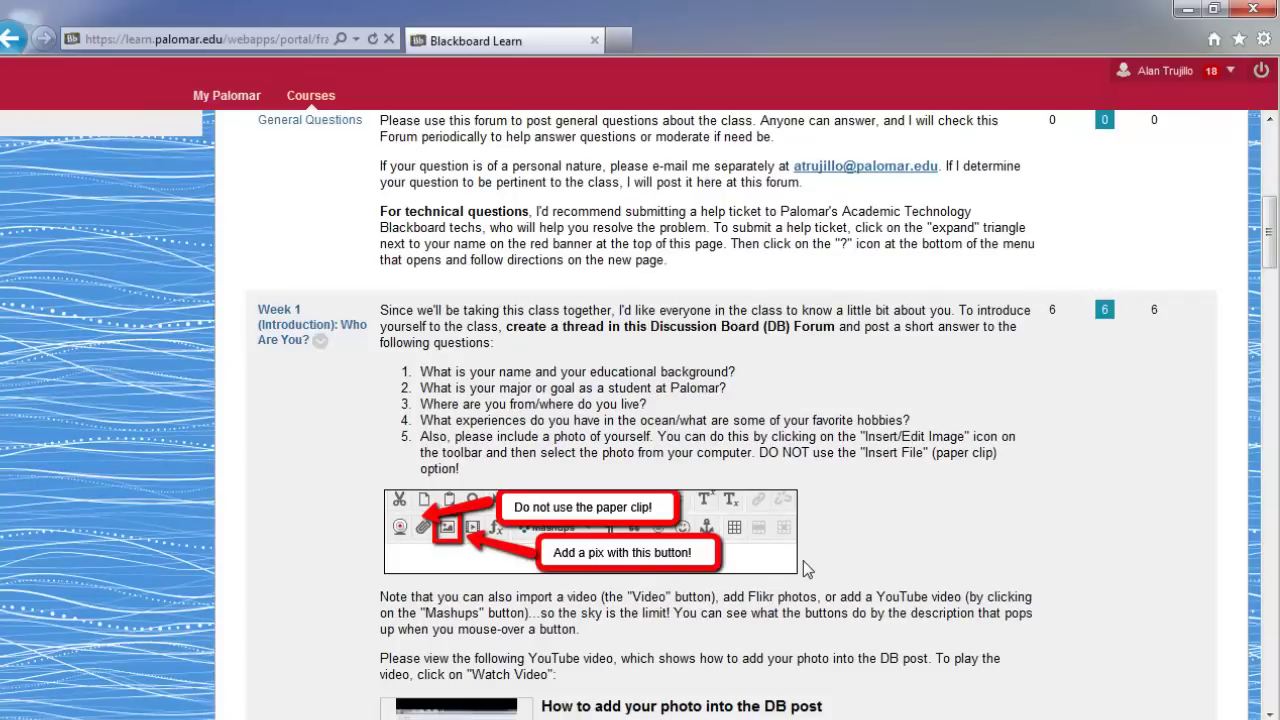
{"action": "scroll", "coordinate": [803, 567], "scroll_direction": "down", "scroll_amount": 1}
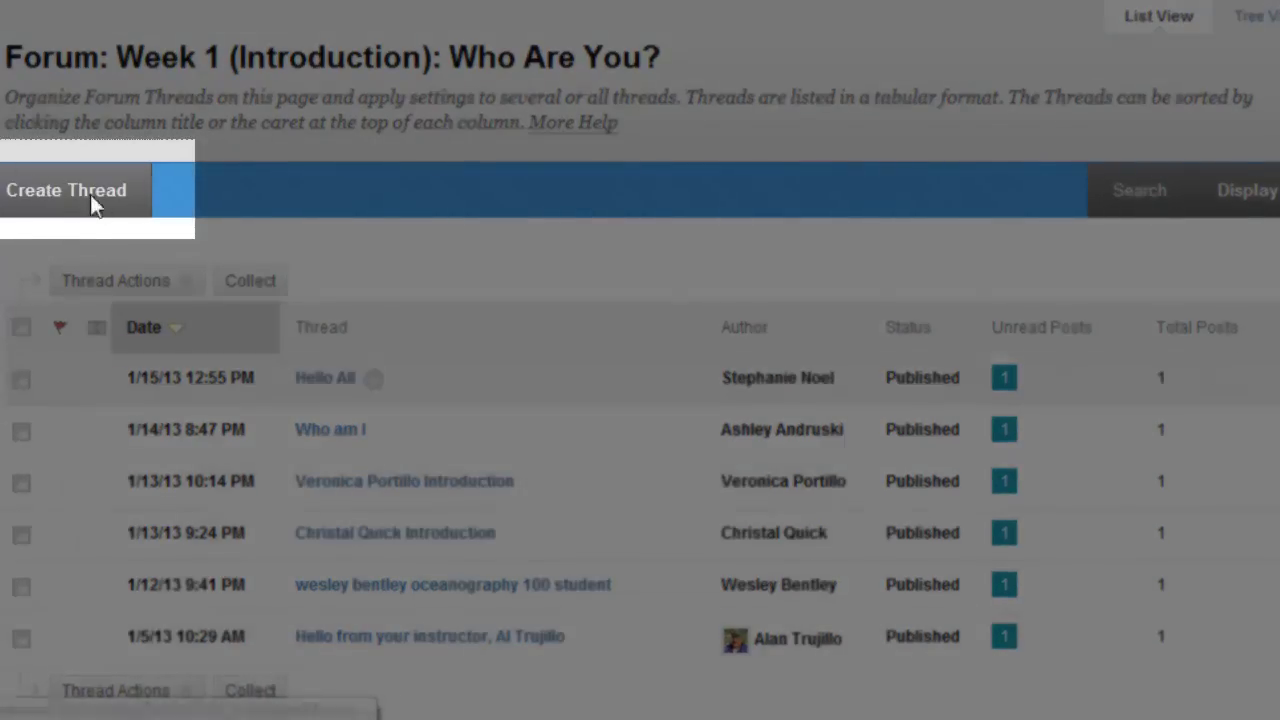
{"action": "left_click", "coordinate": [62, 190]}
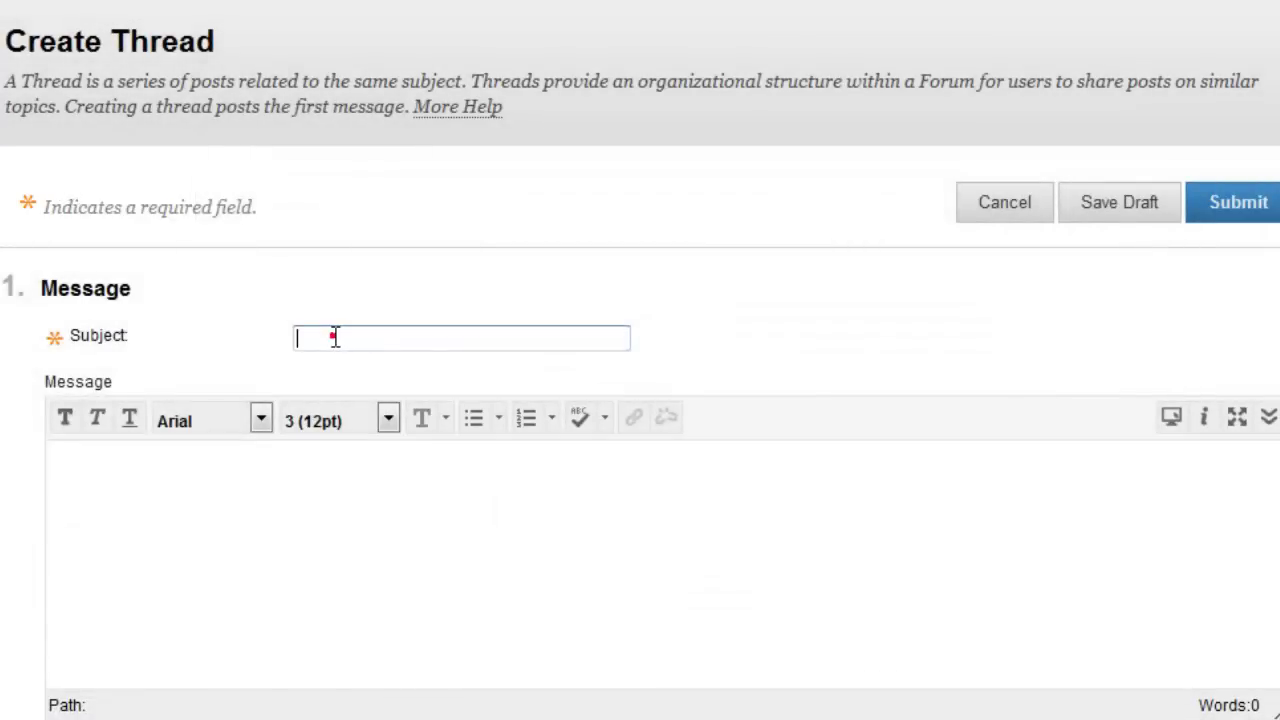
- Enter a thread subject that introduces the author by full name, beginning with "This is"
{"action": "type", "text": "This is AL"}
{"action": "key", "text": "BackSpace"}
{"action": "type", "text": "l Trujillo"}
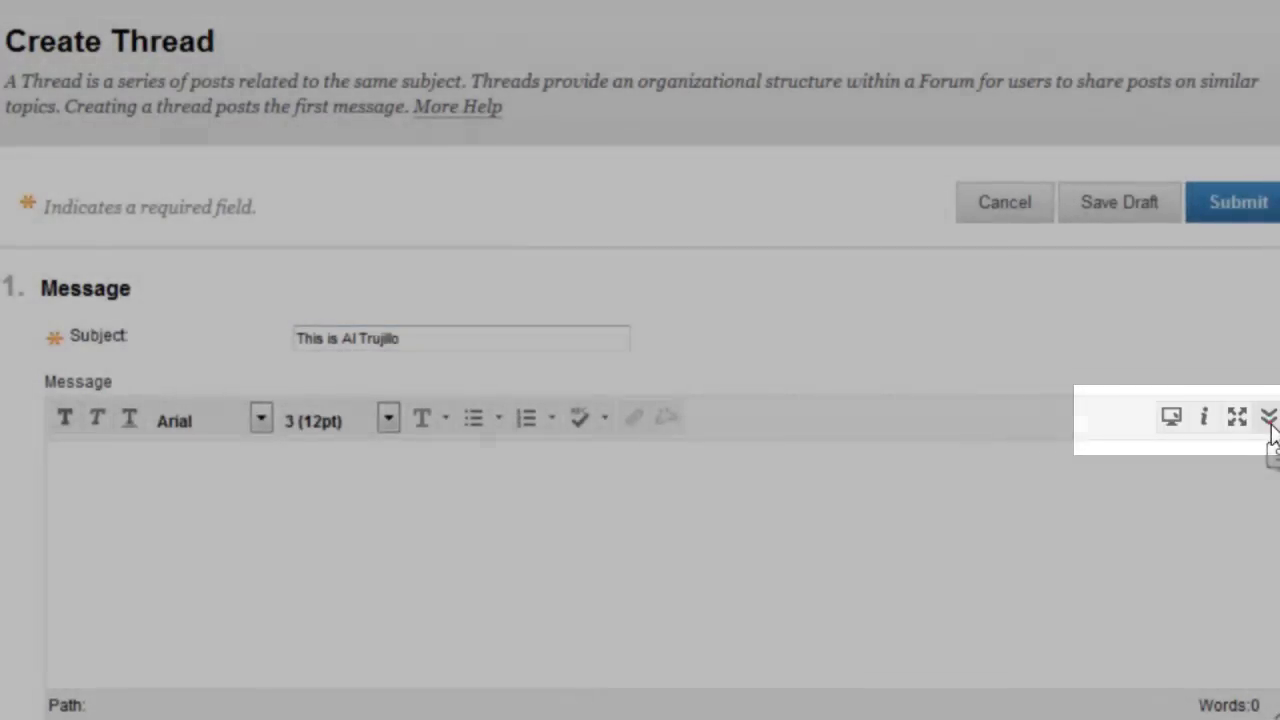
- Show the message editor's full set of tools and paste the copied introduction text into the message body, allowing clipboard access
{"action": "left_click", "coordinate": [1268, 418]}
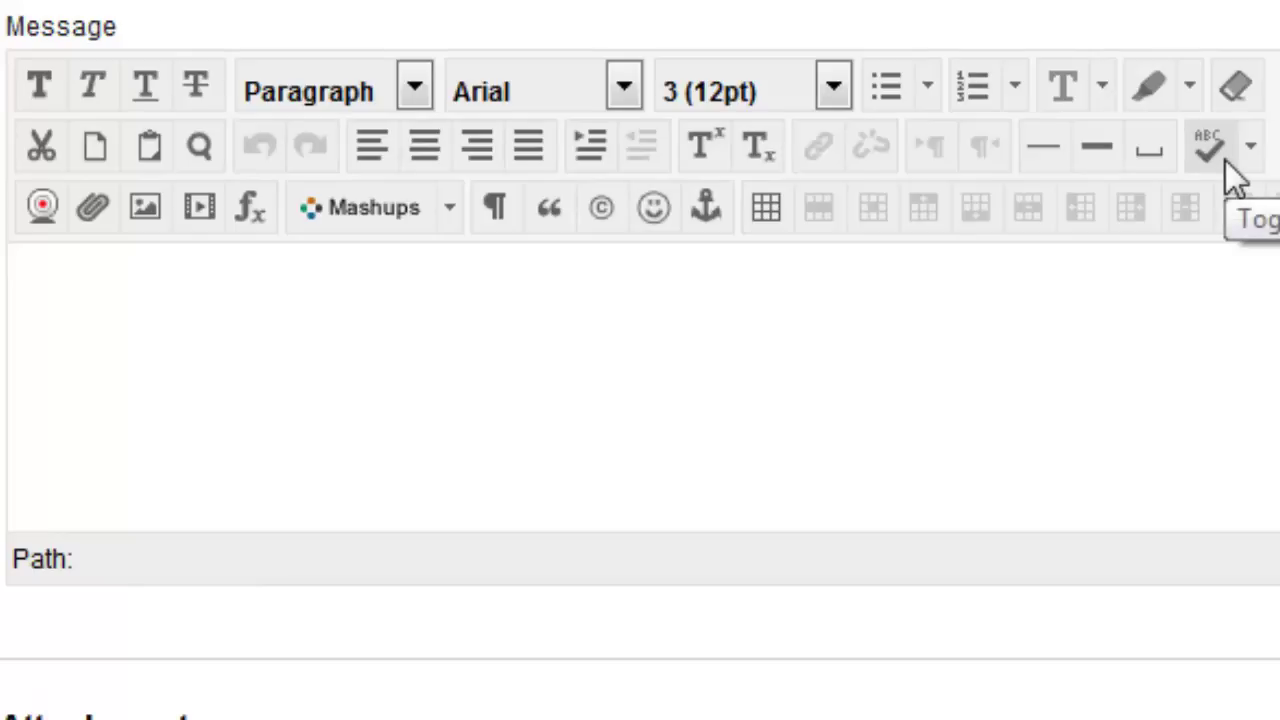
{"action": "left_click", "coordinate": [60, 268]}
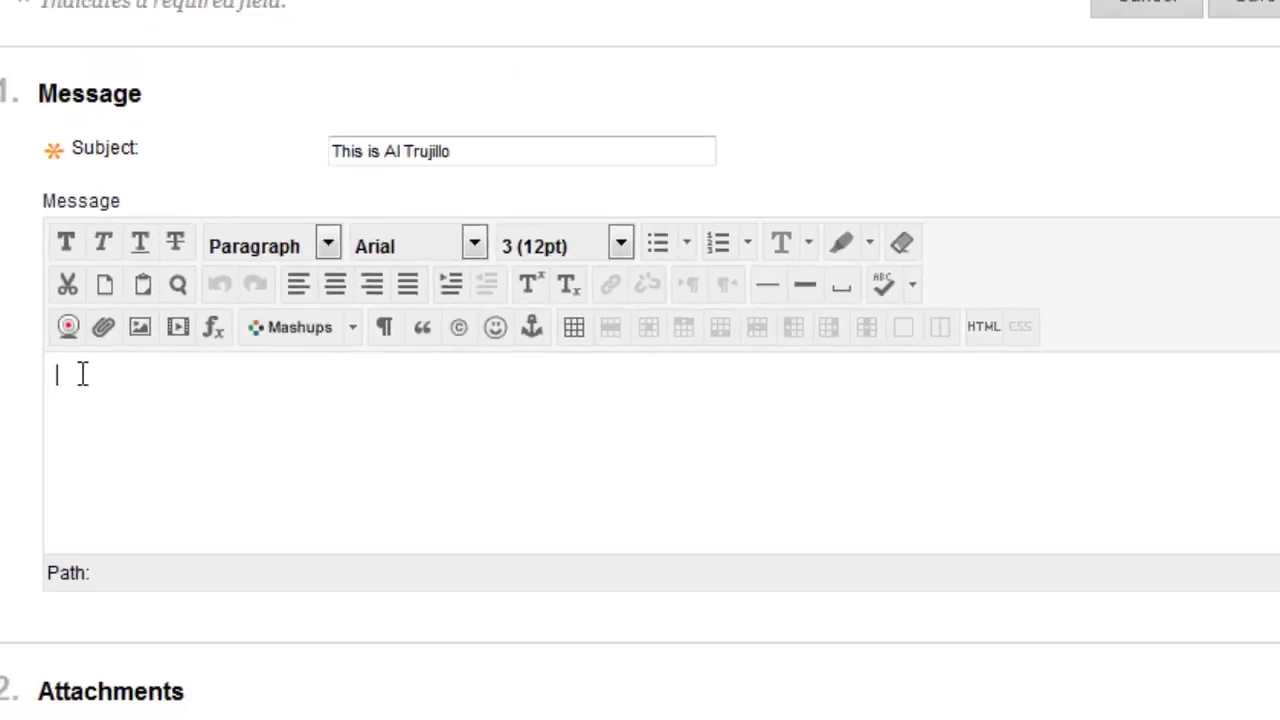
{"action": "right_click", "coordinate": [82, 374]}
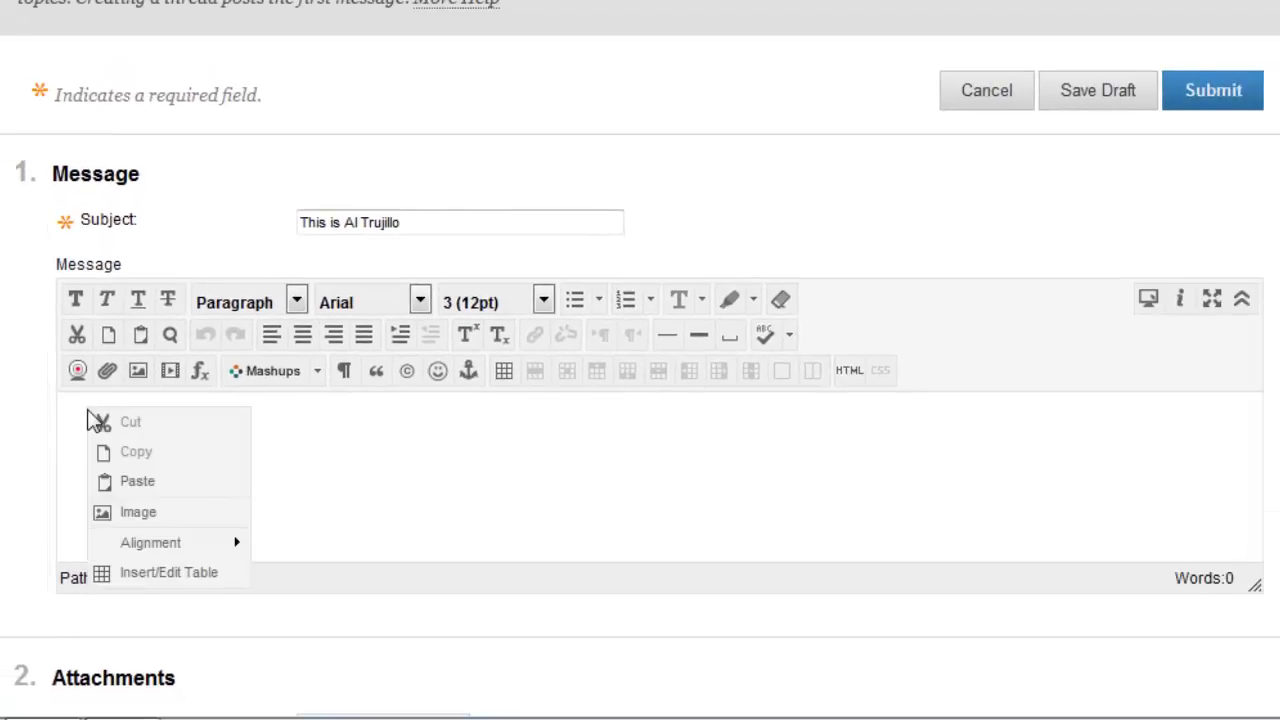
{"action": "left_click", "coordinate": [137, 481]}
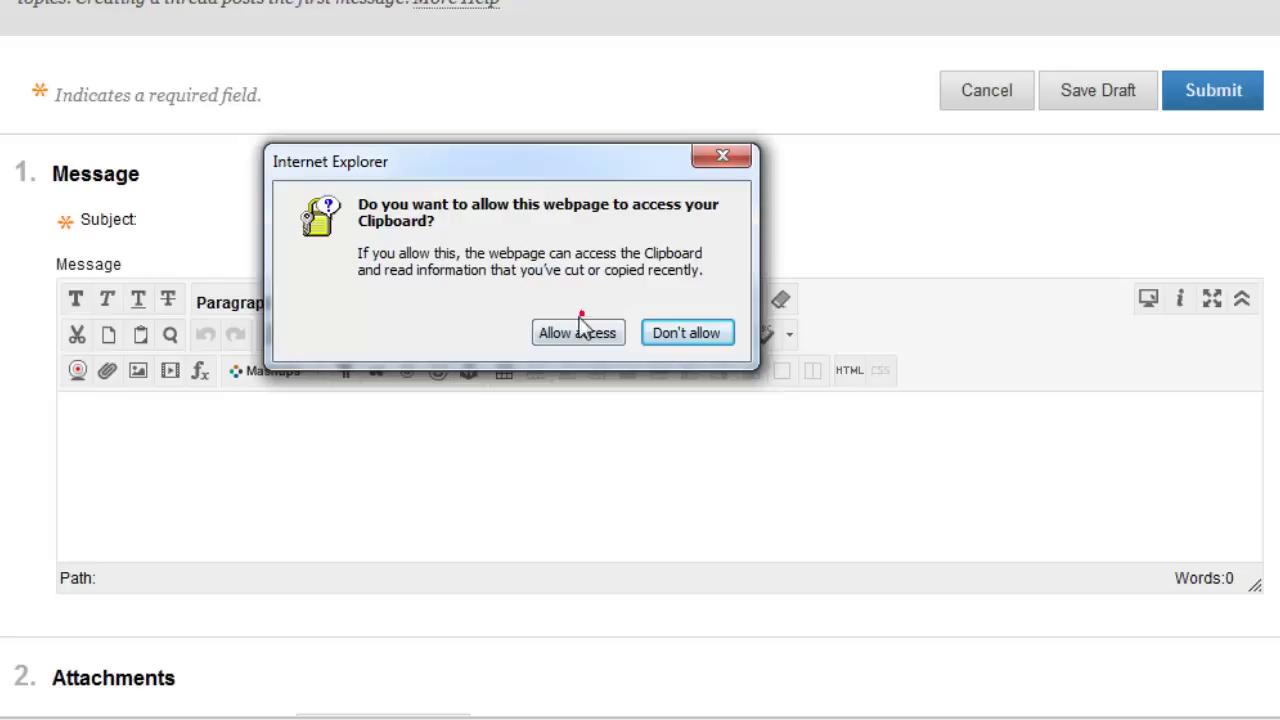
{"action": "left_click", "coordinate": [577, 335]}
{"action": "scroll", "coordinate": [493, 462], "scroll_direction": "up", "scroll_amount": 8}
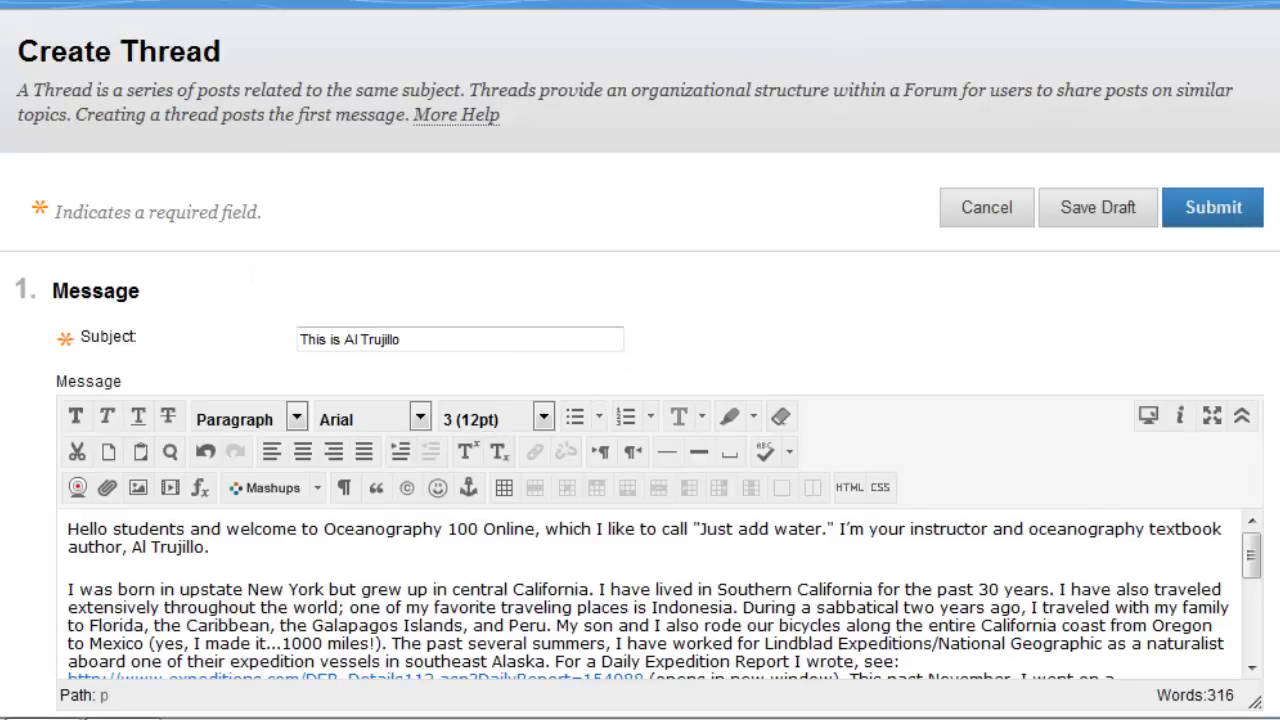
- Start inserting an image at the beginning of the message, using the Antarctica JPEG photo from the desktop
{"action": "scroll", "coordinate": [640, 480], "scroll_direction": "down", "scroll_amount": 3}
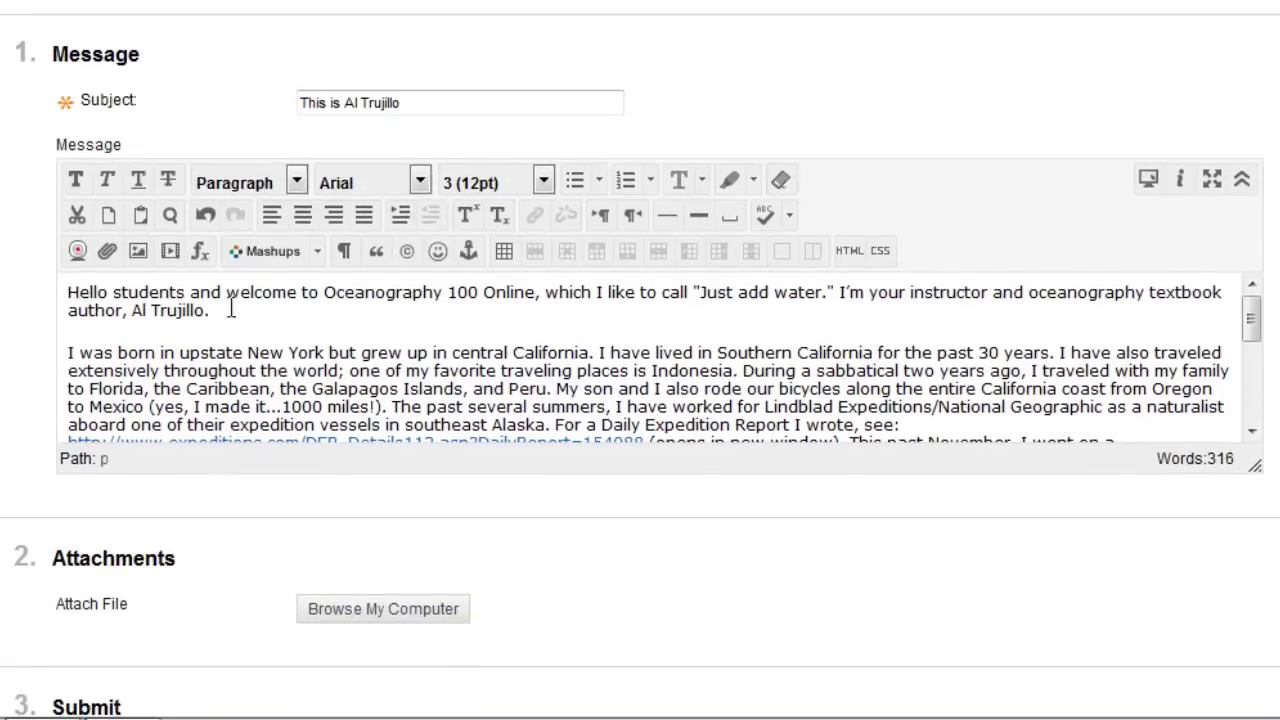
{"action": "left_click", "coordinate": [67, 293]}
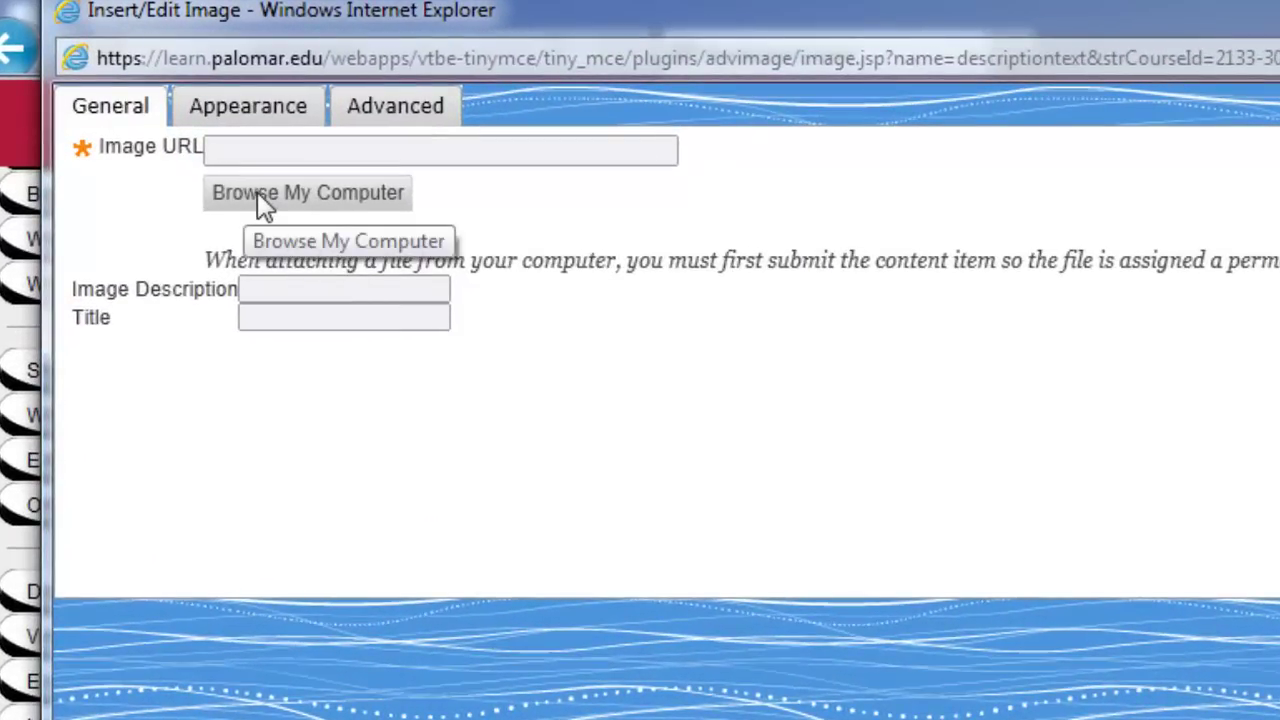
{"action": "left_click", "coordinate": [257, 193]}
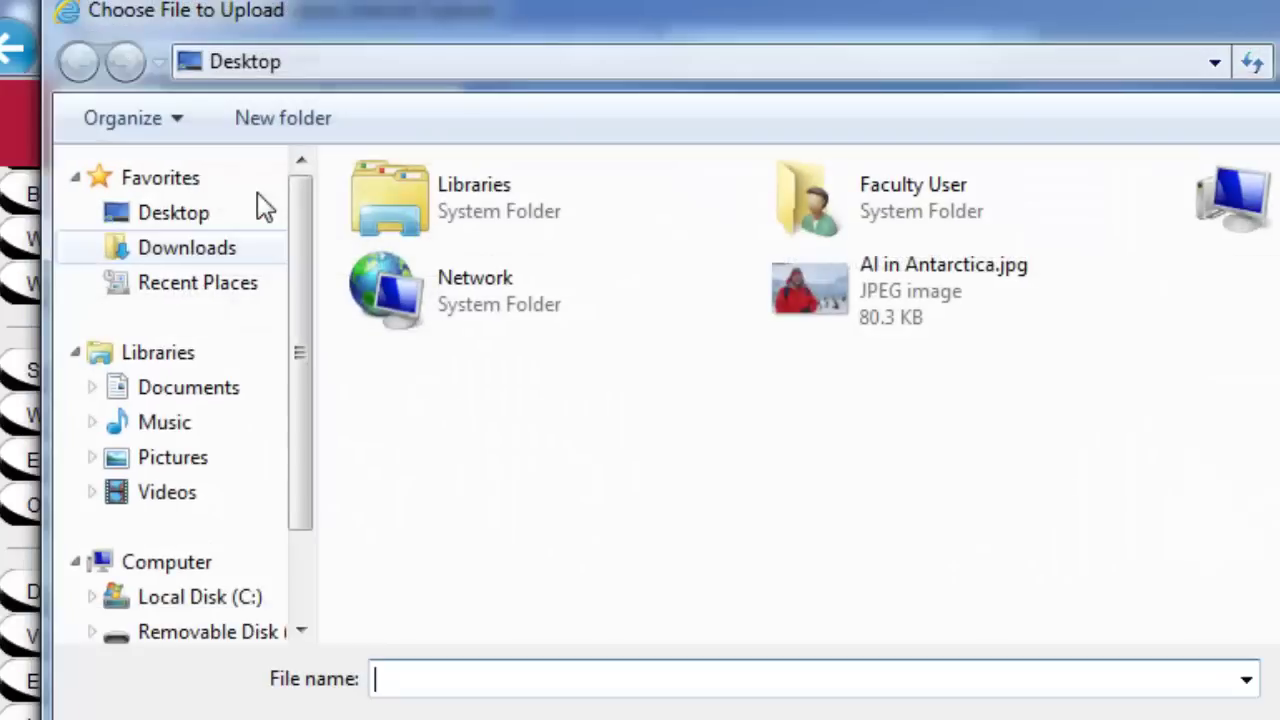
{"action": "double_click", "coordinate": [920, 295]}
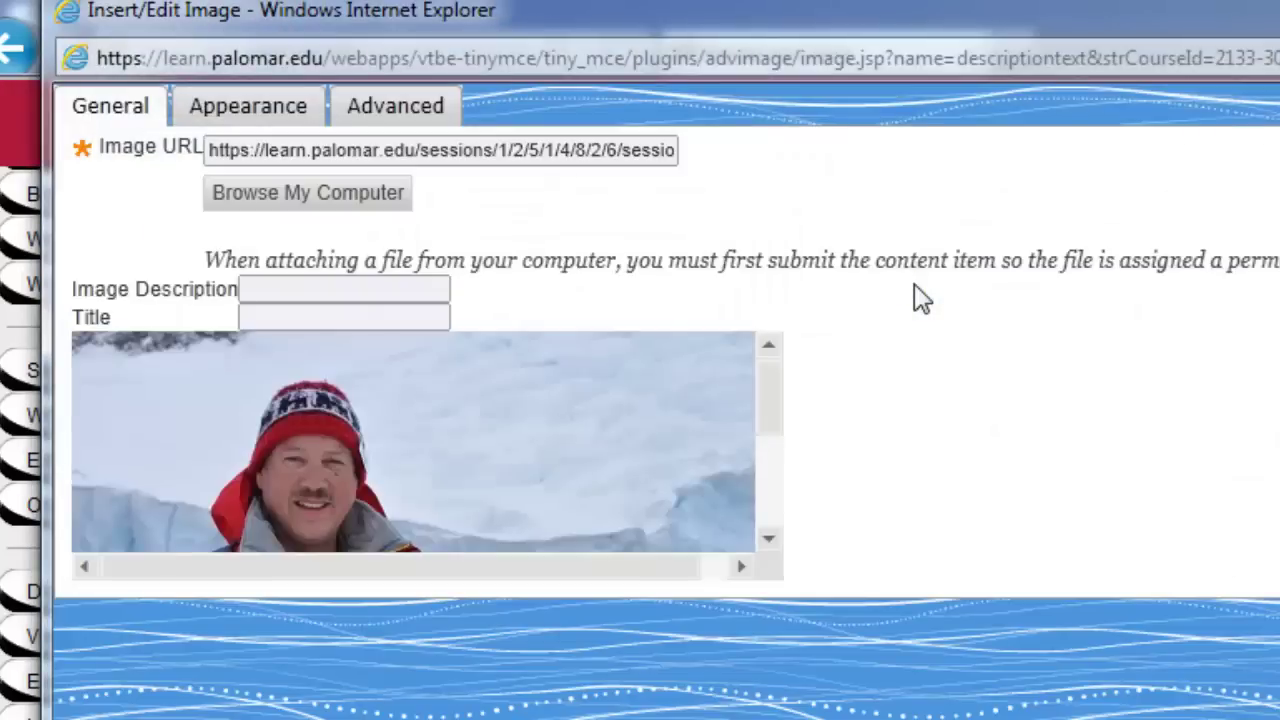
{"action": "mouse_move", "coordinate": [772, 385]}
{"action": "left_mouse_down"}
{"action": "mouse_move", "coordinate": [761, 483]}
{"action": "mouse_move", "coordinate": [753, 378]}
{"action": "left_mouse_up"}
- Set the photo's alignment to Left and insert it into the message without an image description
{"action": "left_click", "coordinate": [252, 112]}
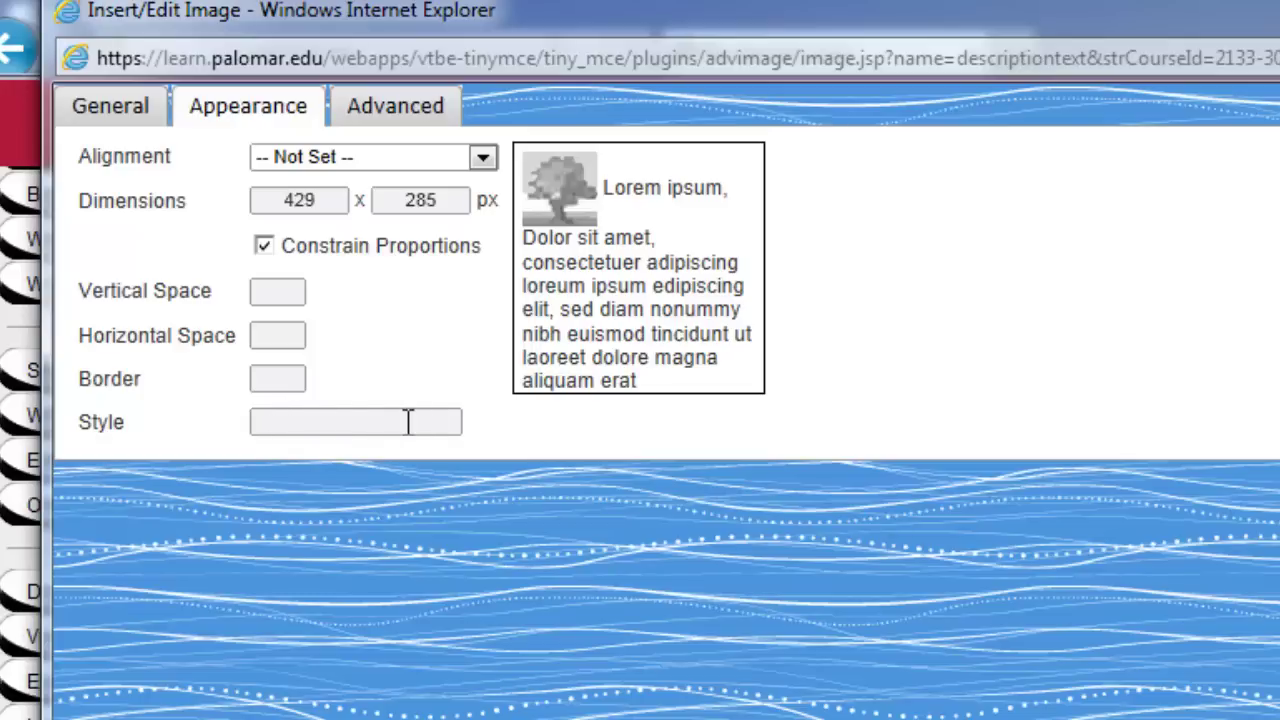
{"action": "left_click", "coordinate": [483, 158]}
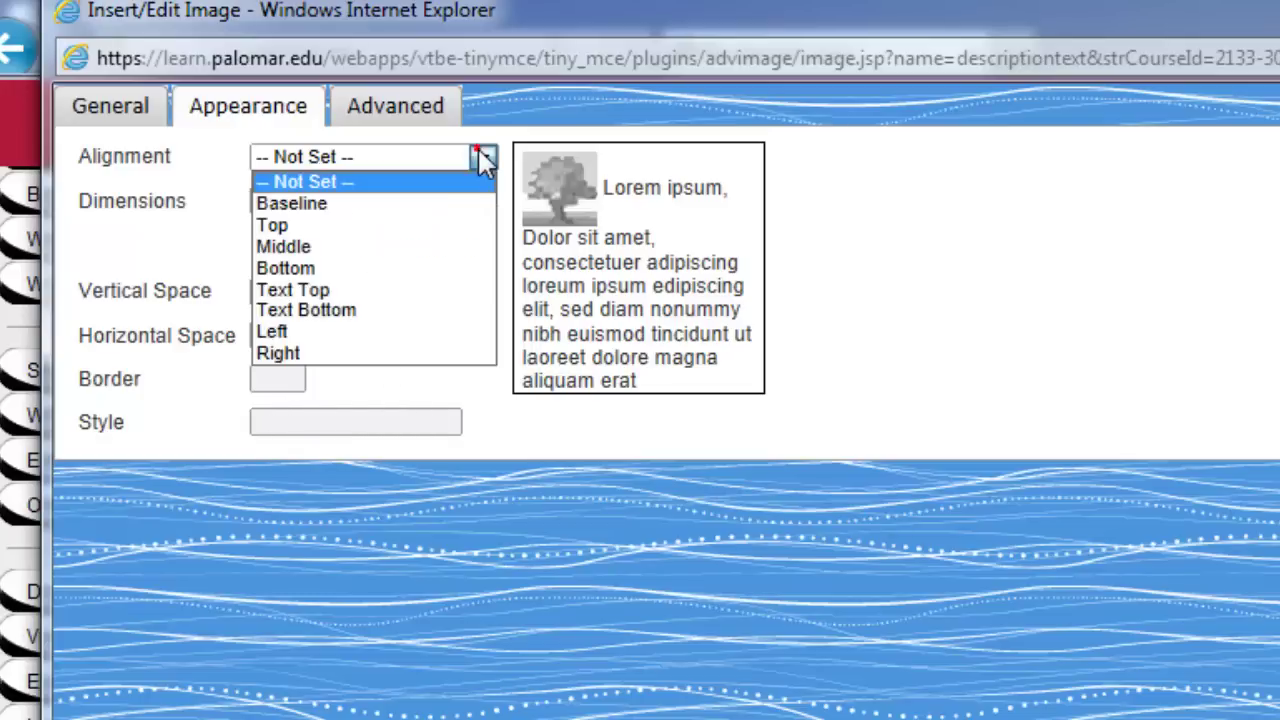
{"action": "left_click", "coordinate": [370, 335]}
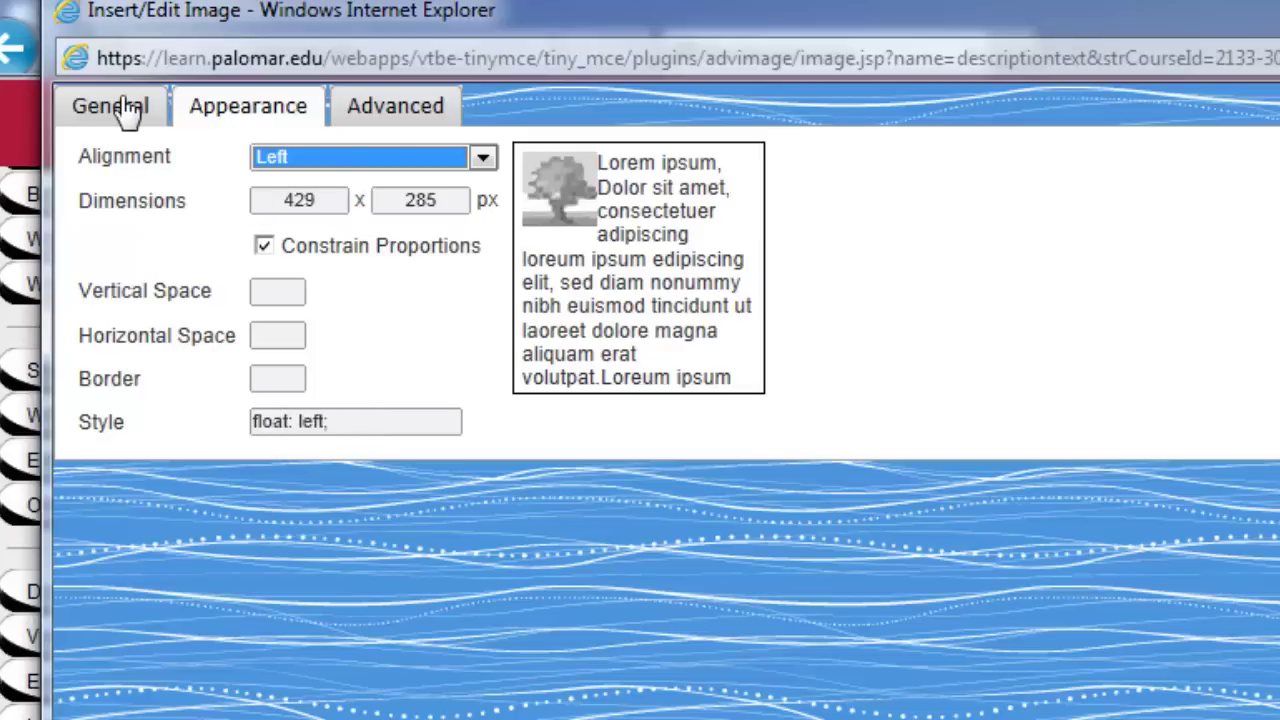
{"action": "left_click", "coordinate": [377, 112]}
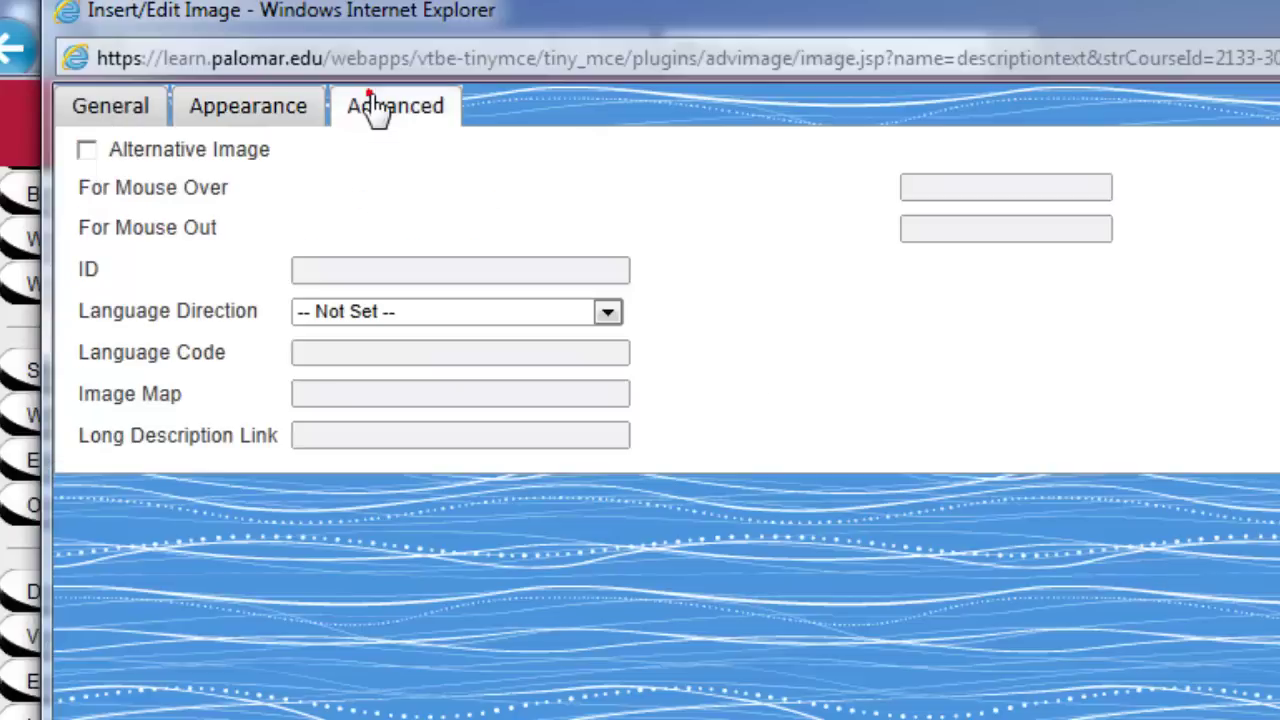
{"action": "left_click", "coordinate": [110, 110]}
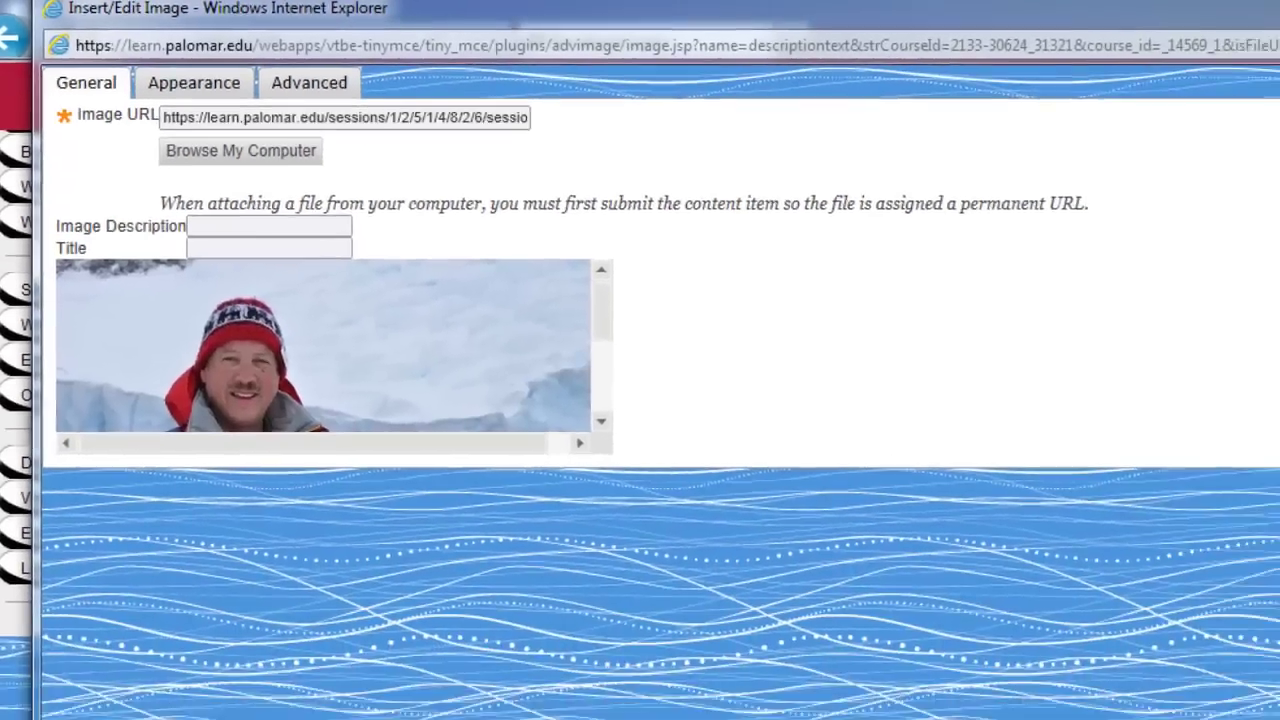
{"action": "left_click", "coordinate": [1212, 384]}
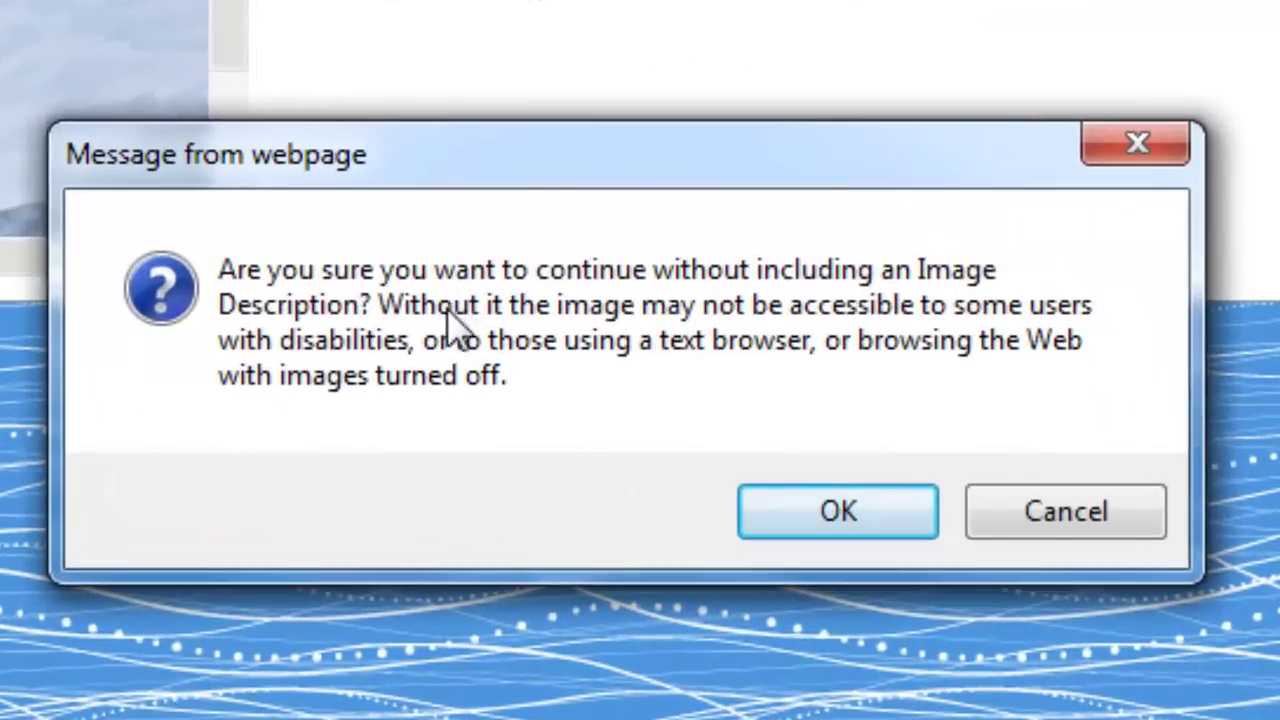
{"action": "left_click", "coordinate": [830, 512]}
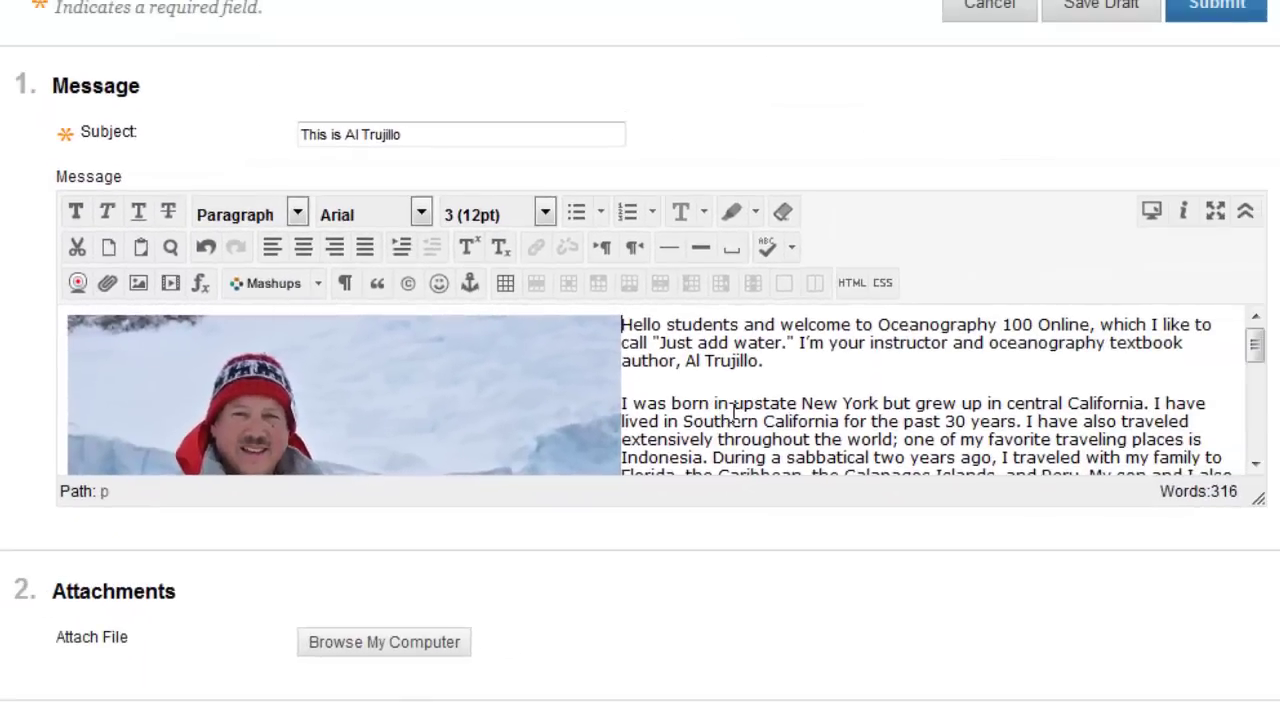
- Shrink the inserted photo in the message body to about 272 x 171 px
{"action": "mouse_move", "coordinate": [1258, 340]}
{"action": "left_mouse_down"}
{"action": "mouse_move", "coordinate": [1256, 412]}
{"action": "mouse_move", "coordinate": [1250, 332]}
{"action": "left_mouse_up"}
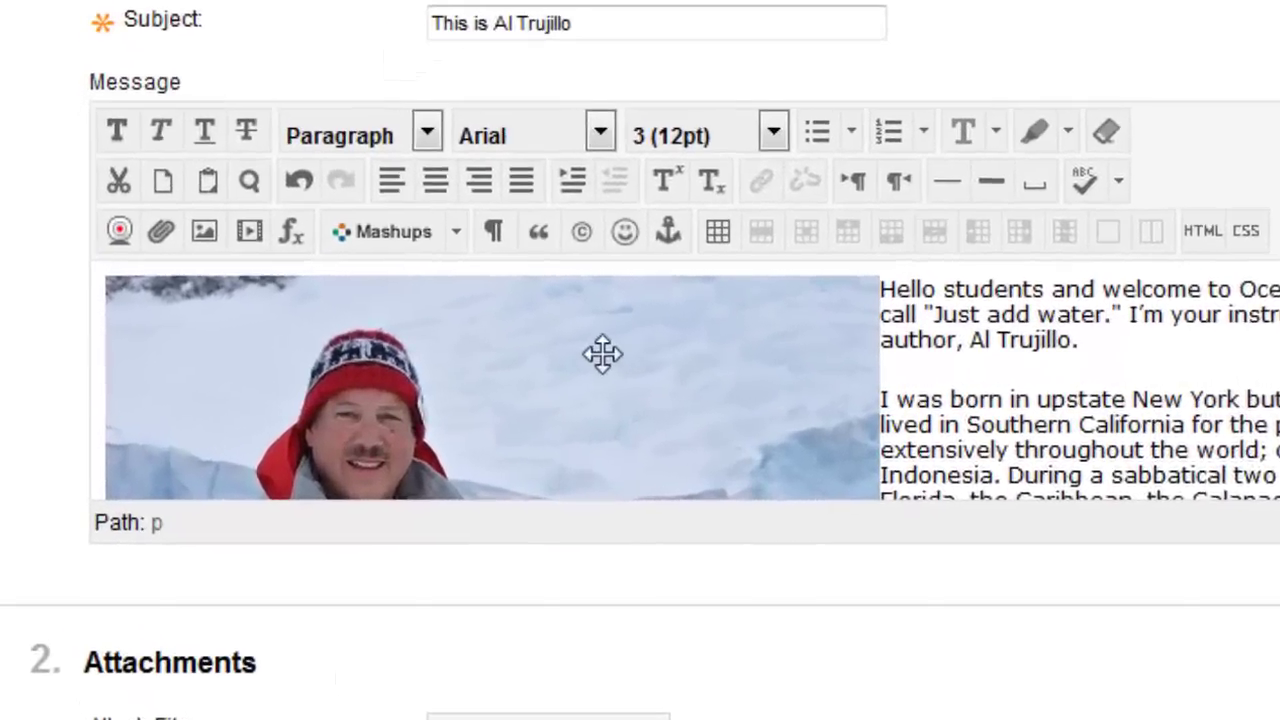
{"action": "left_click", "coordinate": [399, 380]}
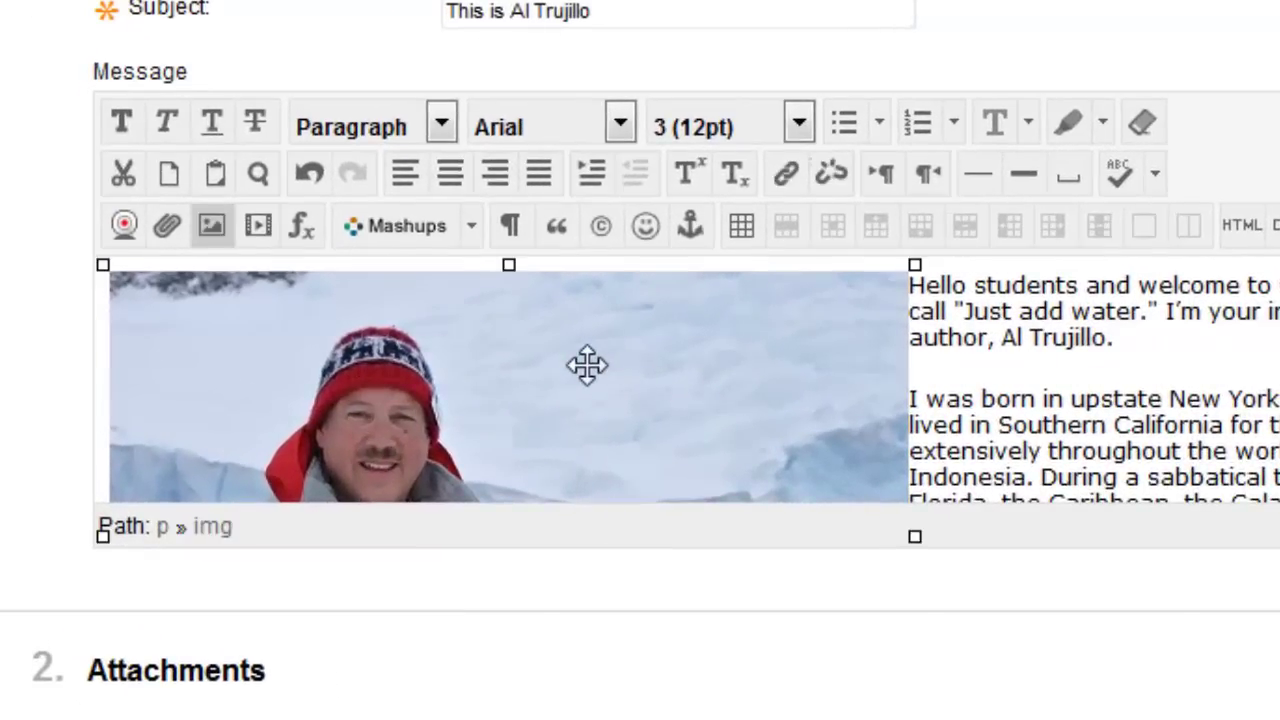
{"action": "left_click_drag", "start_coordinate": [101, 261], "coordinate": [342, 441]}
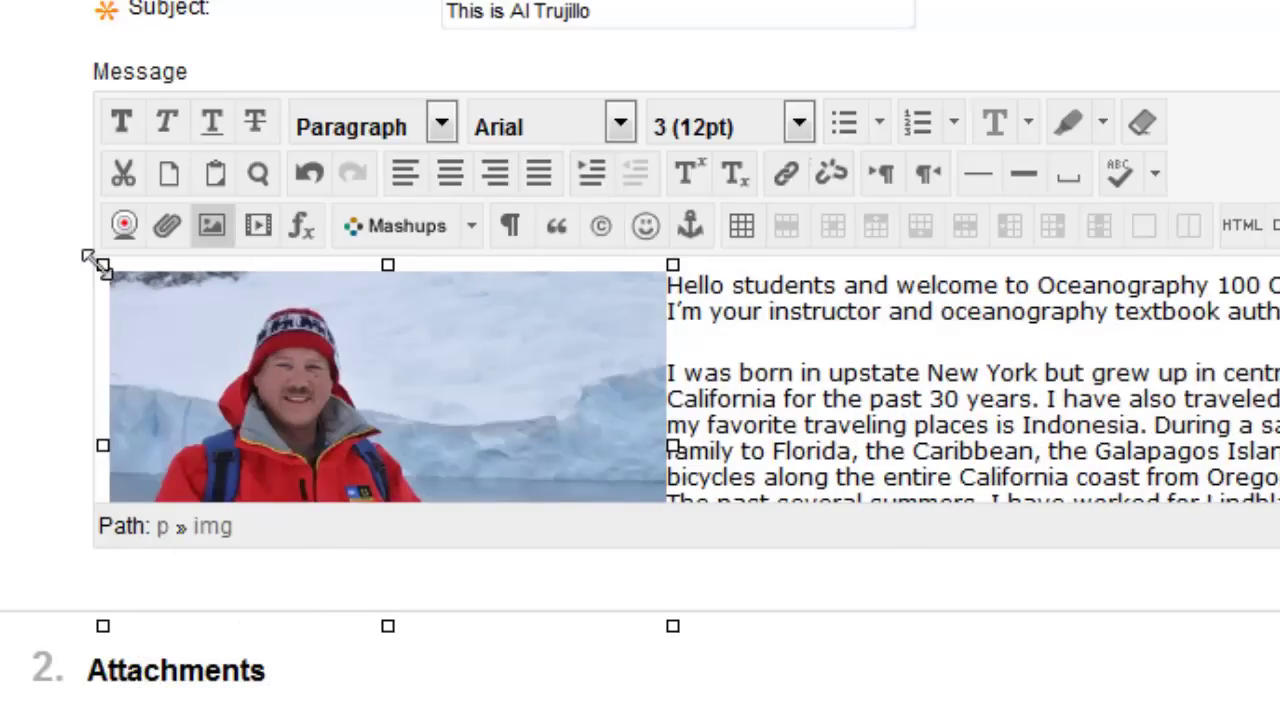
{"action": "left_click_drag", "start_coordinate": [100, 265], "coordinate": [148, 295]}
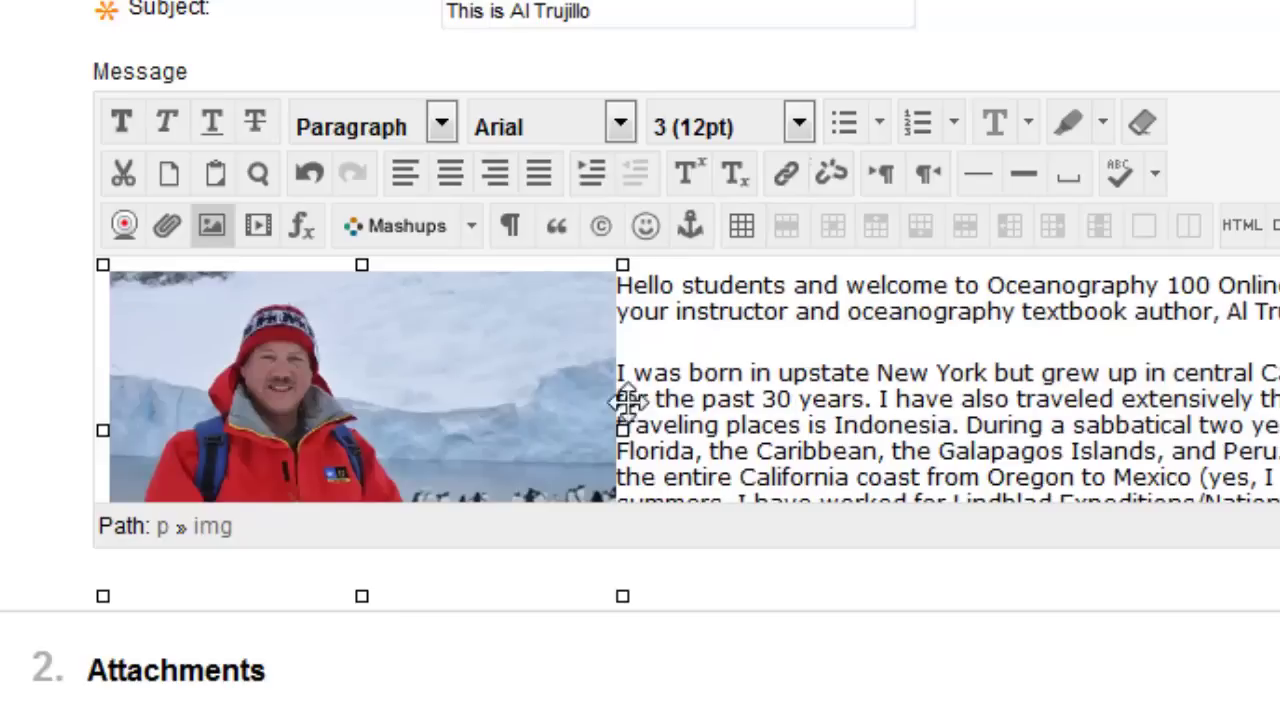
- Review how the whole introduction message is laid out around the resized photo
{"action": "scroll", "coordinate": [960, 440], "scroll_direction": "down", "scroll_amount": 3}
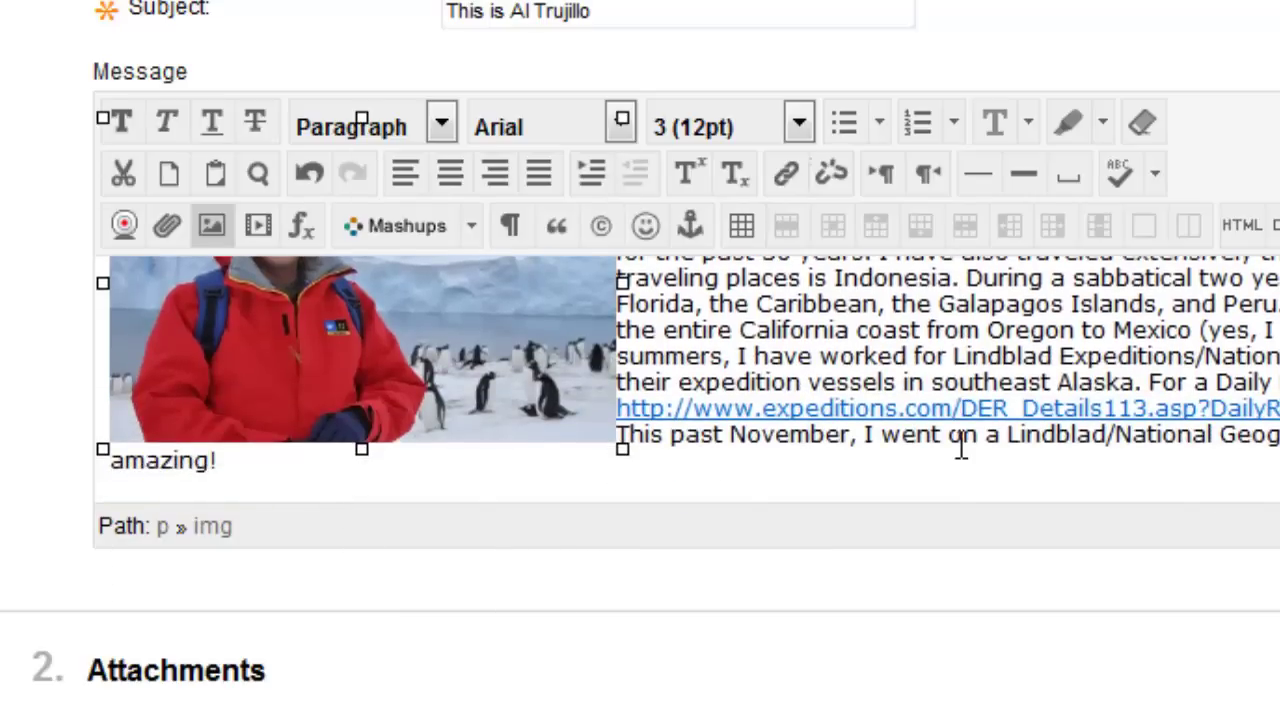
{"action": "scroll", "coordinate": [960, 443], "scroll_direction": "up", "scroll_amount": 1}
{"action": "scroll", "coordinate": [960, 440], "scroll_direction": "up", "scroll_amount": 5}
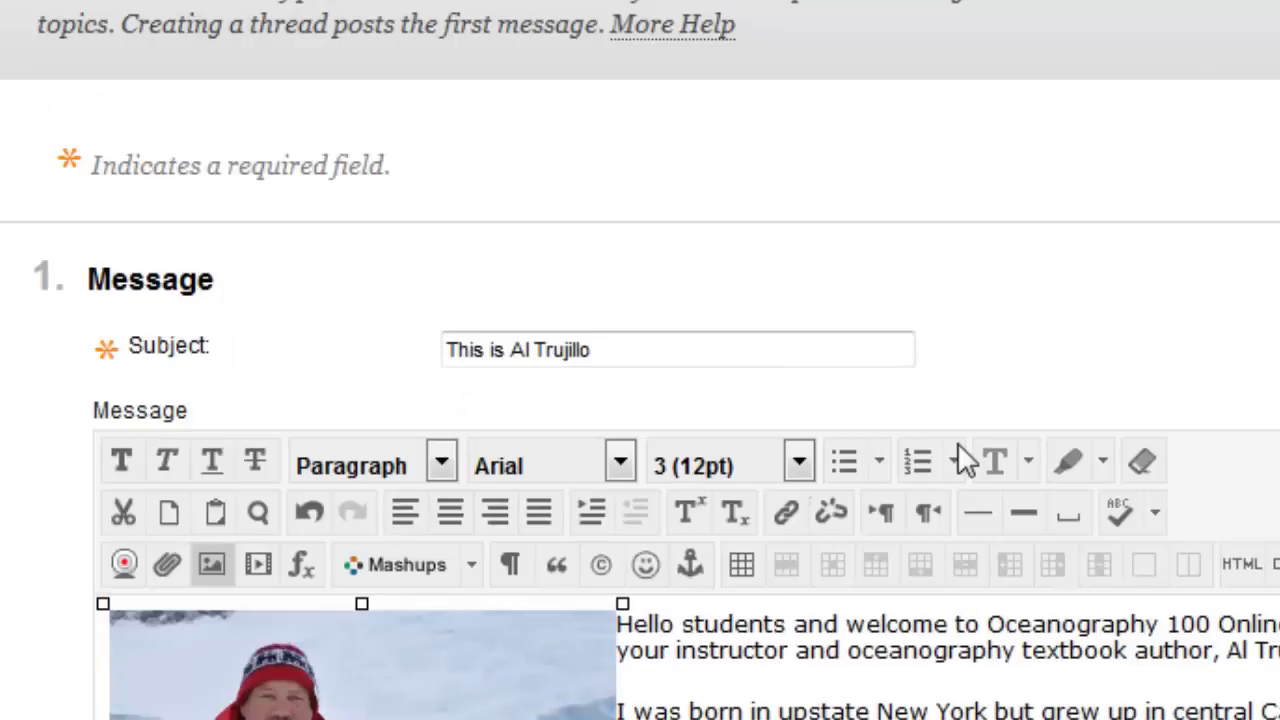
{"action": "scroll", "coordinate": [963, 458], "scroll_direction": "down", "scroll_amount": 8}
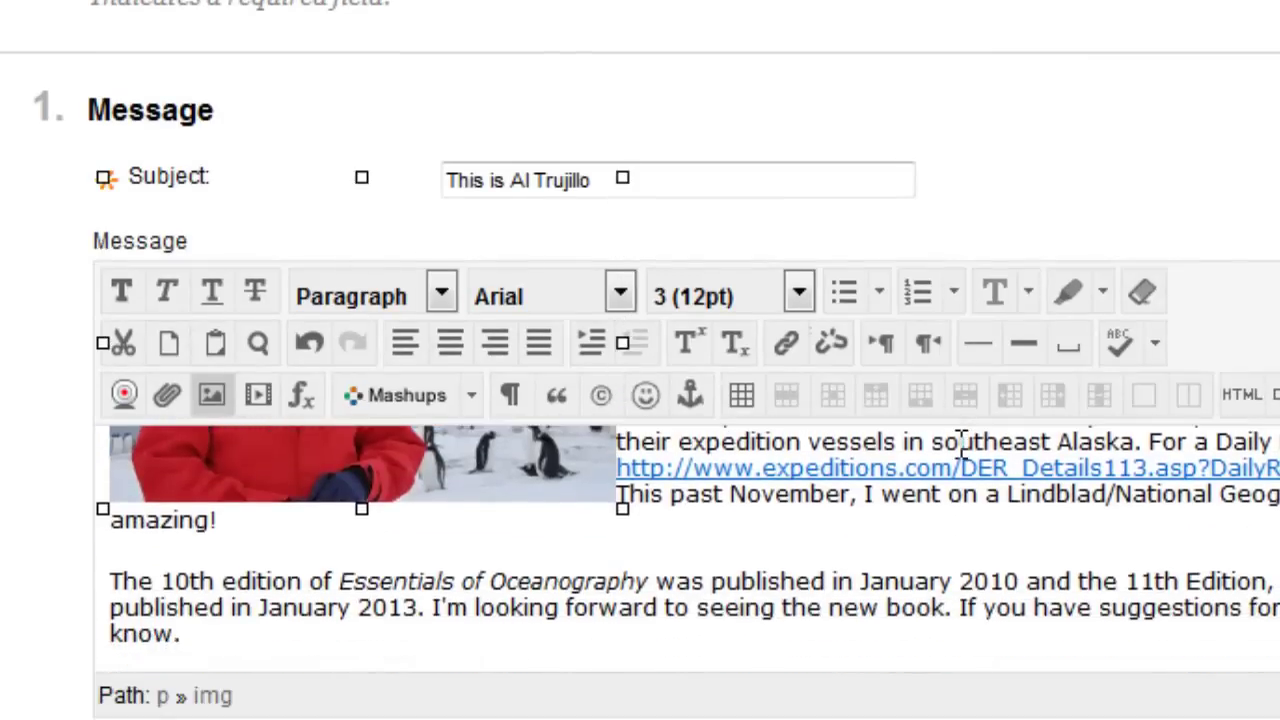
{"action": "scroll", "coordinate": [960, 443], "scroll_direction": "down", "scroll_amount": 2}
{"action": "scroll", "coordinate": [960, 443], "scroll_direction": "up", "scroll_amount": 4}
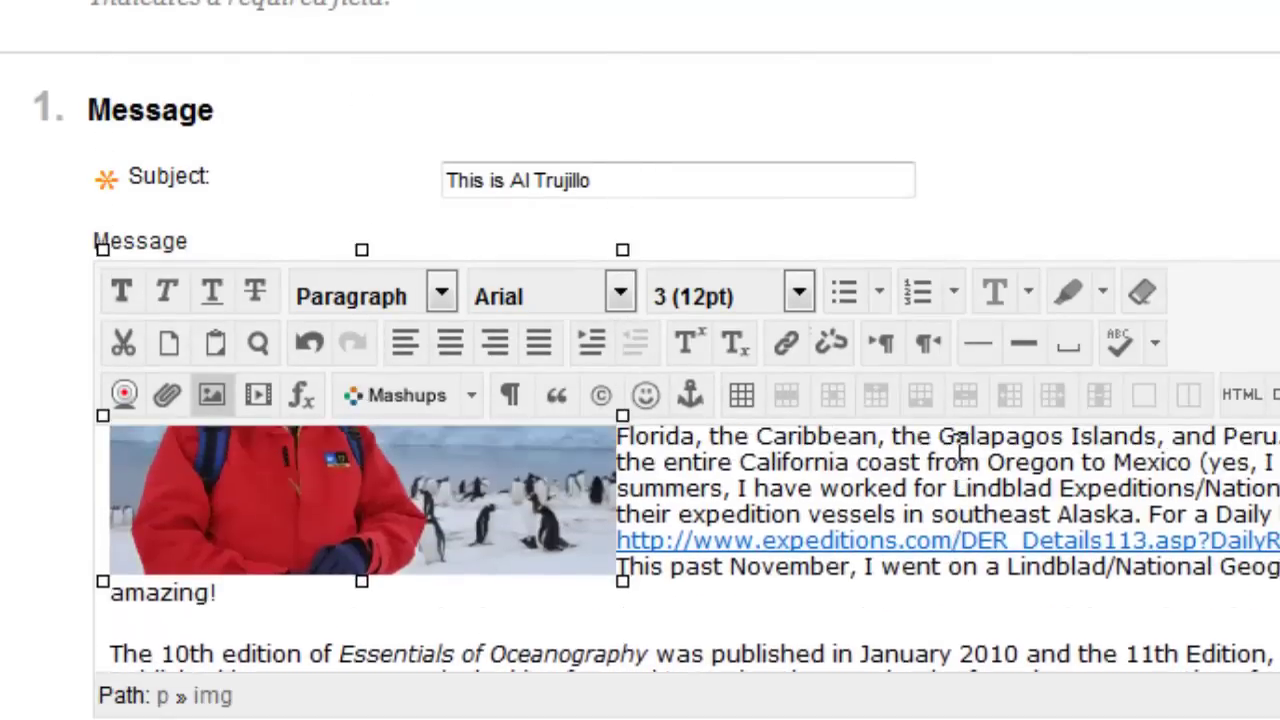
{"action": "scroll", "coordinate": [960, 450], "scroll_direction": "up", "scroll_amount": 5}
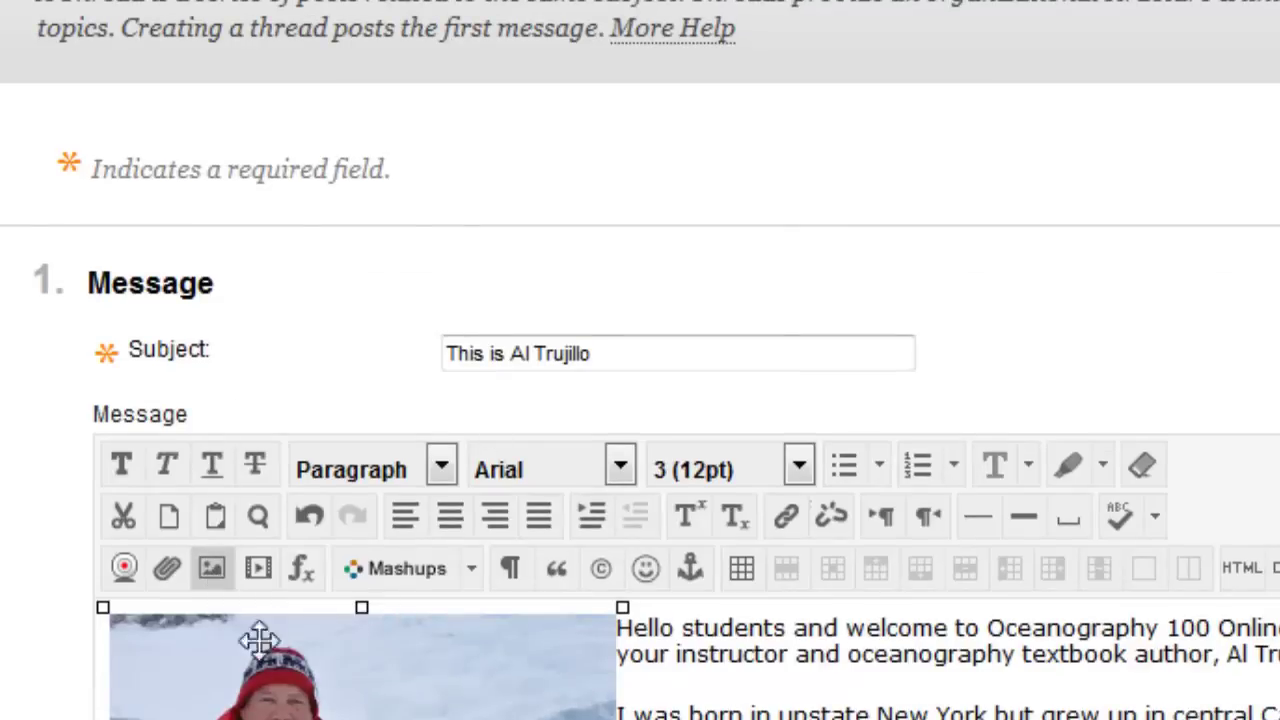
- Check the appearance settings of the photo embedded in the message and close them without changing anything
{"action": "left_click", "coordinate": [212, 568]}
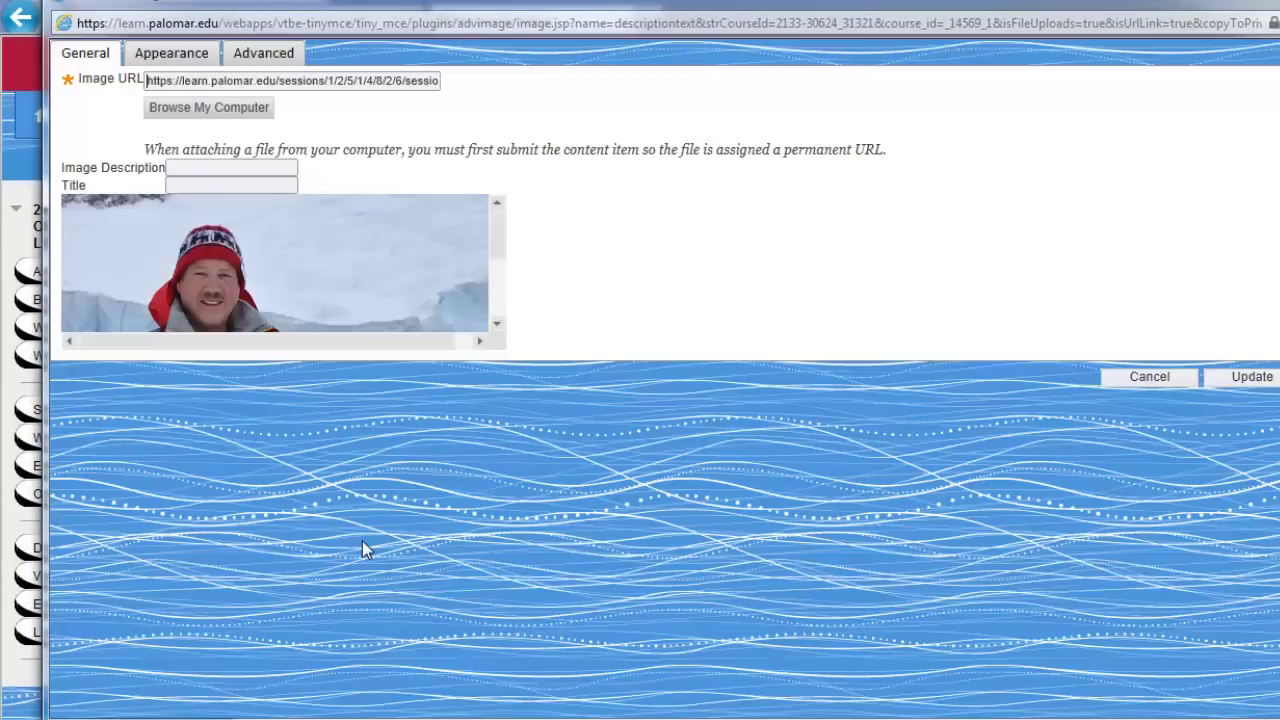
{"action": "left_click", "coordinate": [170, 58]}
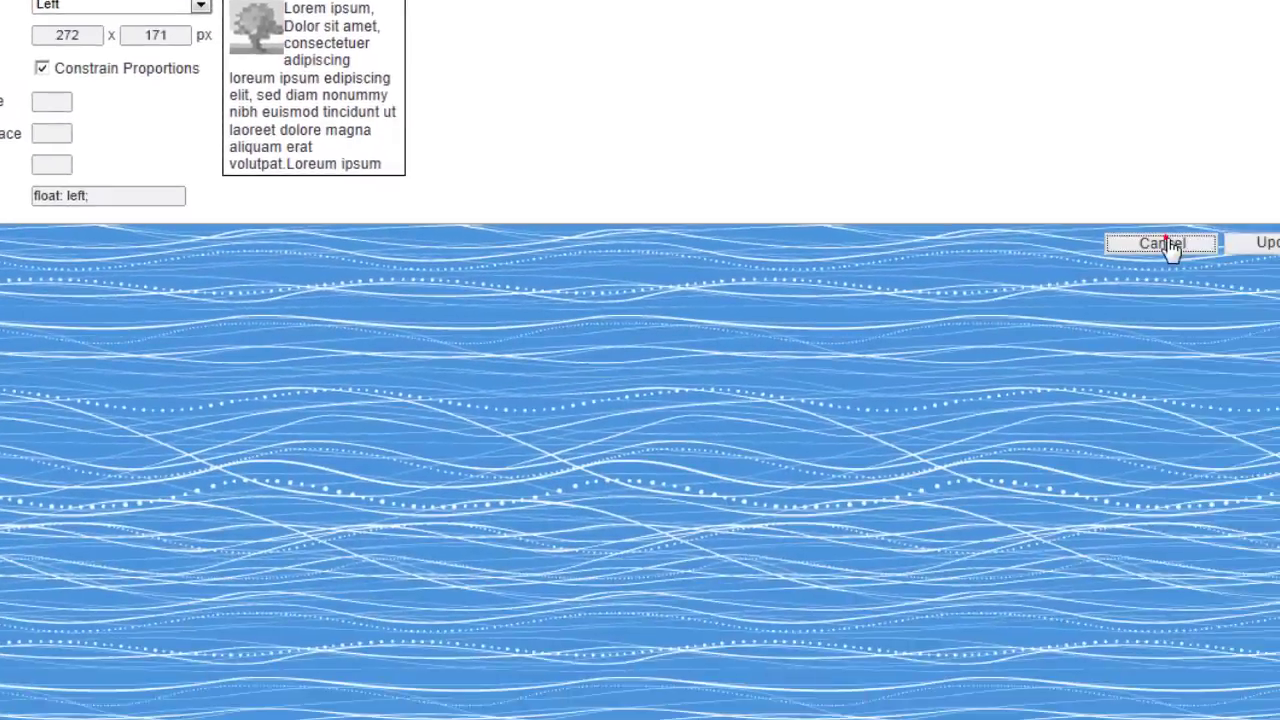
{"action": "left_click", "coordinate": [1166, 246]}
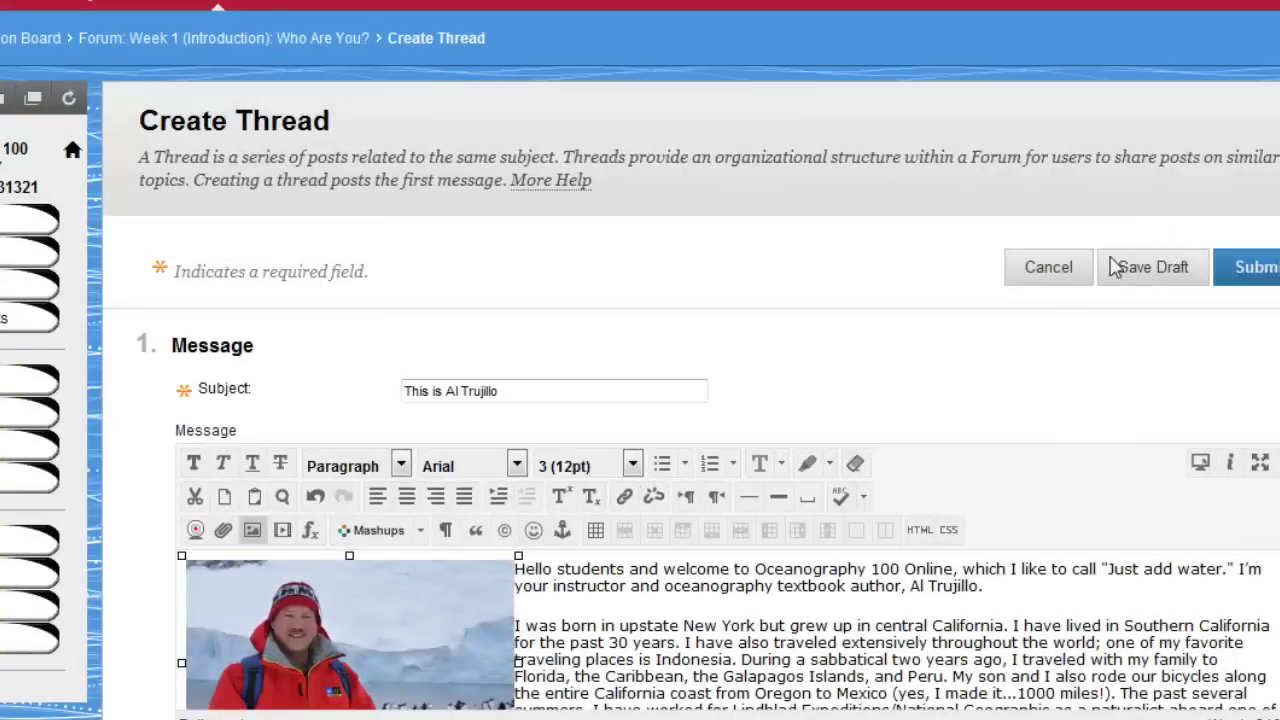
- Look over the whole introduction message once more and submit the thread to the Week 1 forum
{"action": "scroll", "coordinate": [1086, 598], "scroll_direction": "down", "scroll_amount": 3}
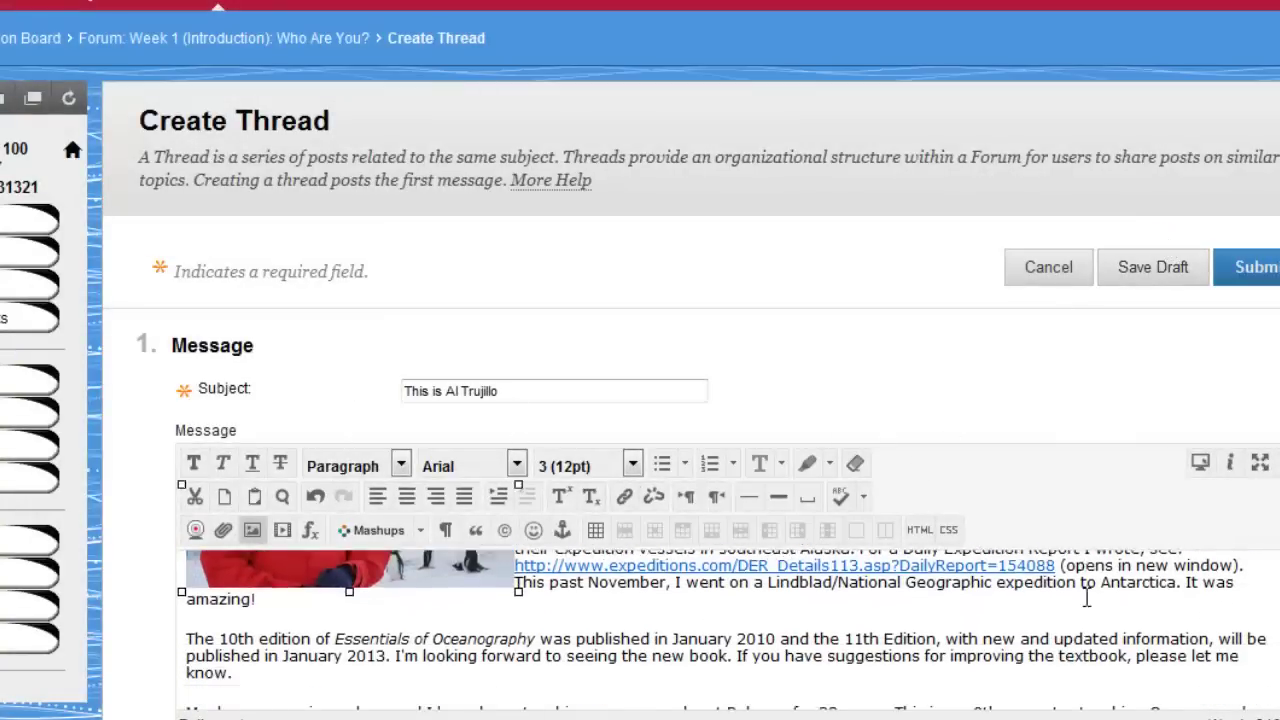
{"action": "scroll", "coordinate": [1086, 598], "scroll_direction": "down", "scroll_amount": 1}
{"action": "scroll", "coordinate": [1056, 601], "scroll_direction": "up", "scroll_amount": 2}
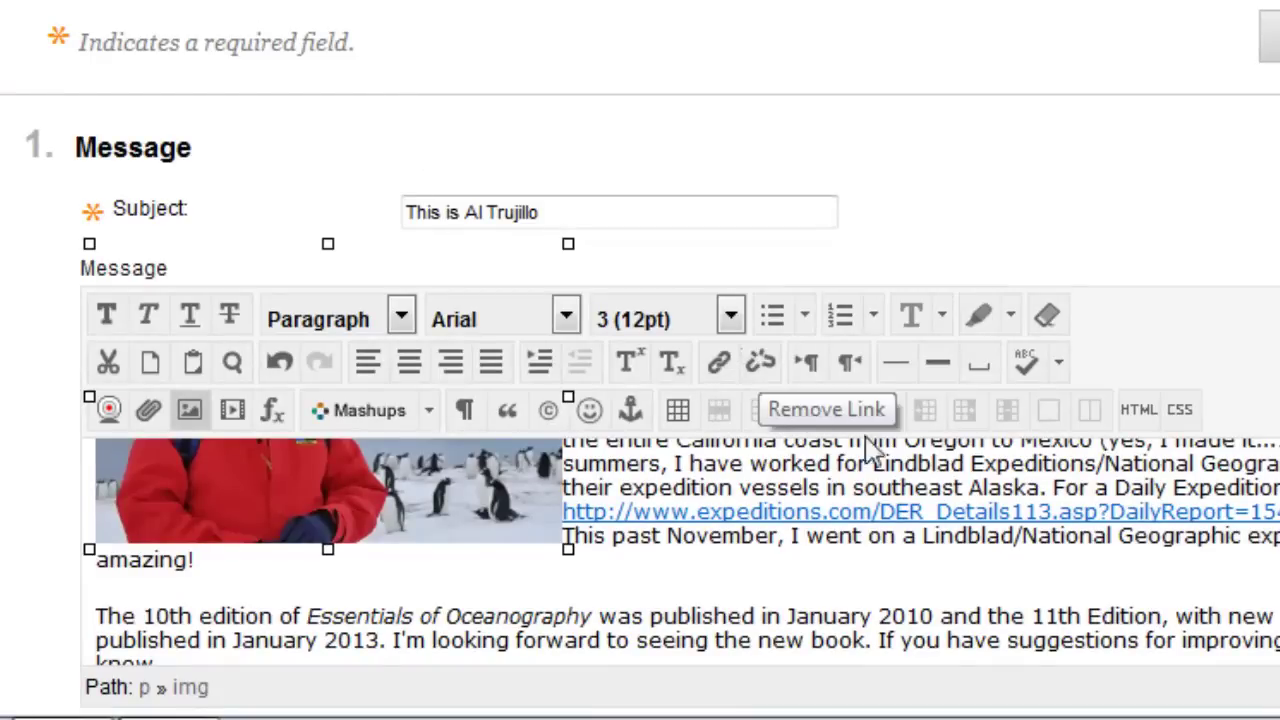
{"action": "scroll", "coordinate": [762, 373], "scroll_direction": "down", "scroll_amount": 3}
{"action": "scroll", "coordinate": [640, 400], "scroll_direction": "down", "scroll_amount": 5}
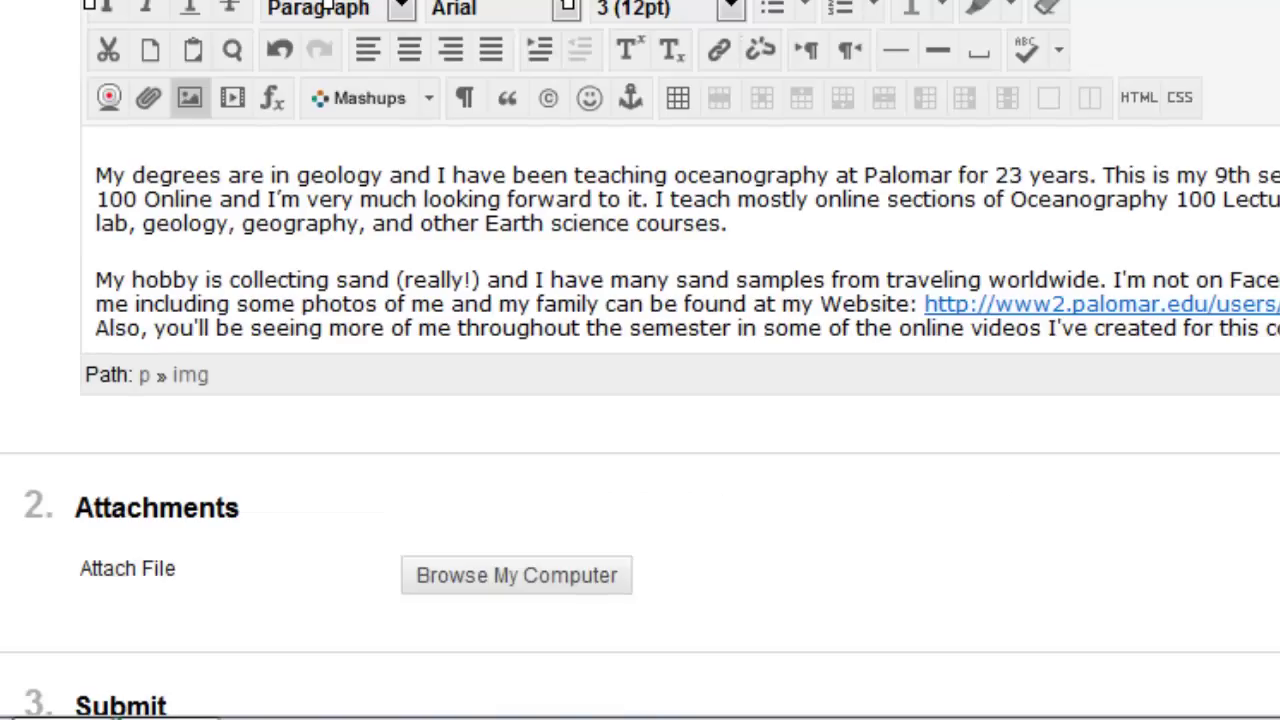
{"action": "scroll", "coordinate": [325, 8], "scroll_direction": "up", "scroll_amount": 10}
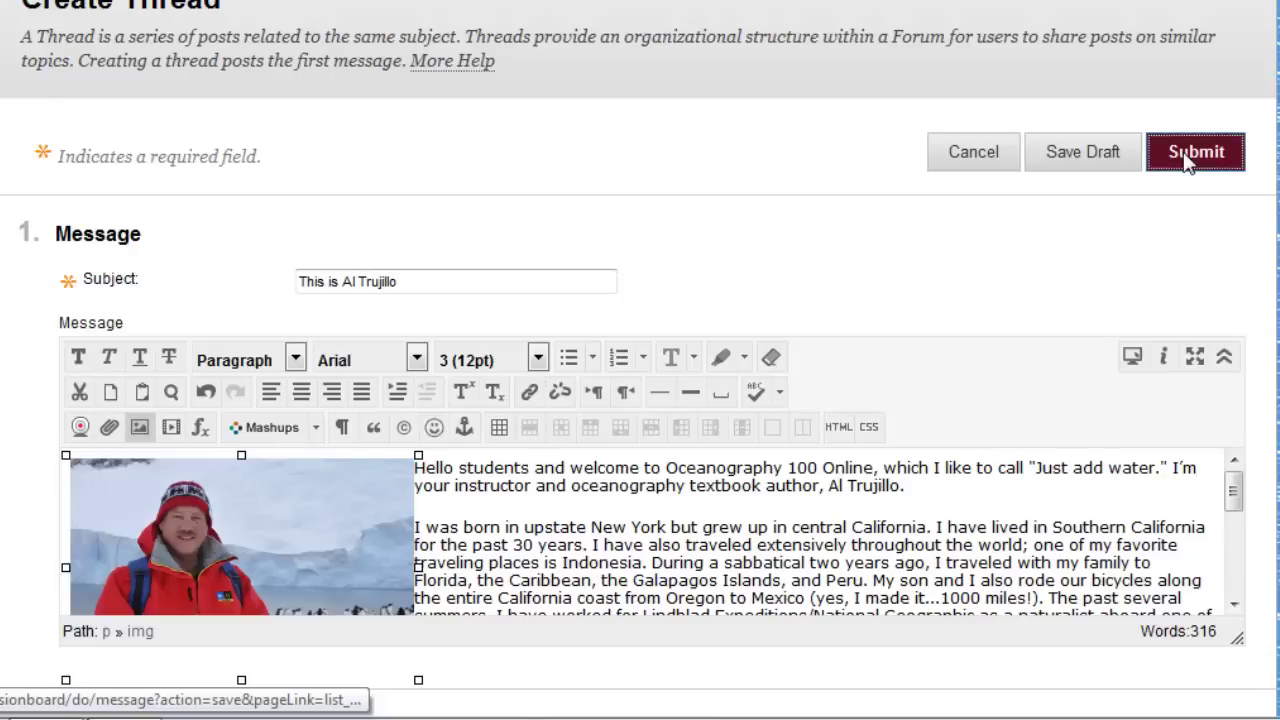
{"action": "left_click", "coordinate": [1186, 158]}
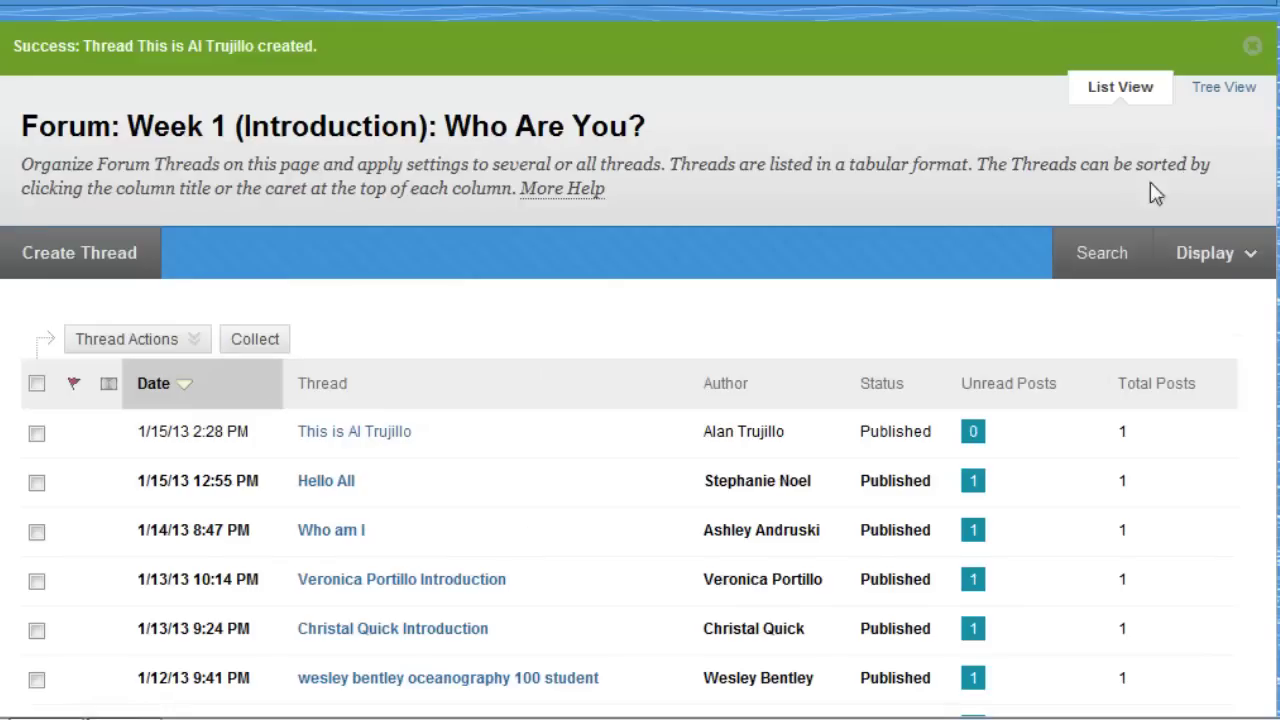
- Open the newly posted introduction thread, examine its text, photo and message list, and return to the forum's thread list
{"action": "left_click", "coordinate": [361, 432]}
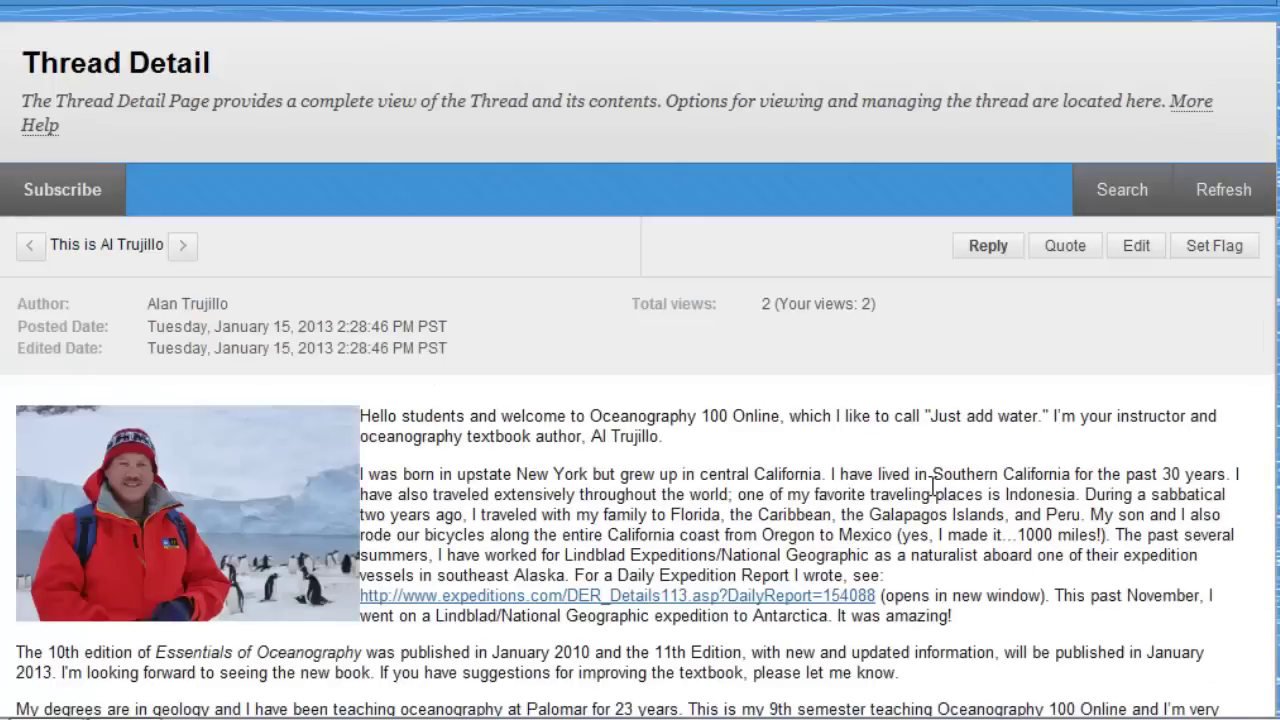
{"action": "scroll", "coordinate": [932, 484], "scroll_direction": "down", "scroll_amount": 3}
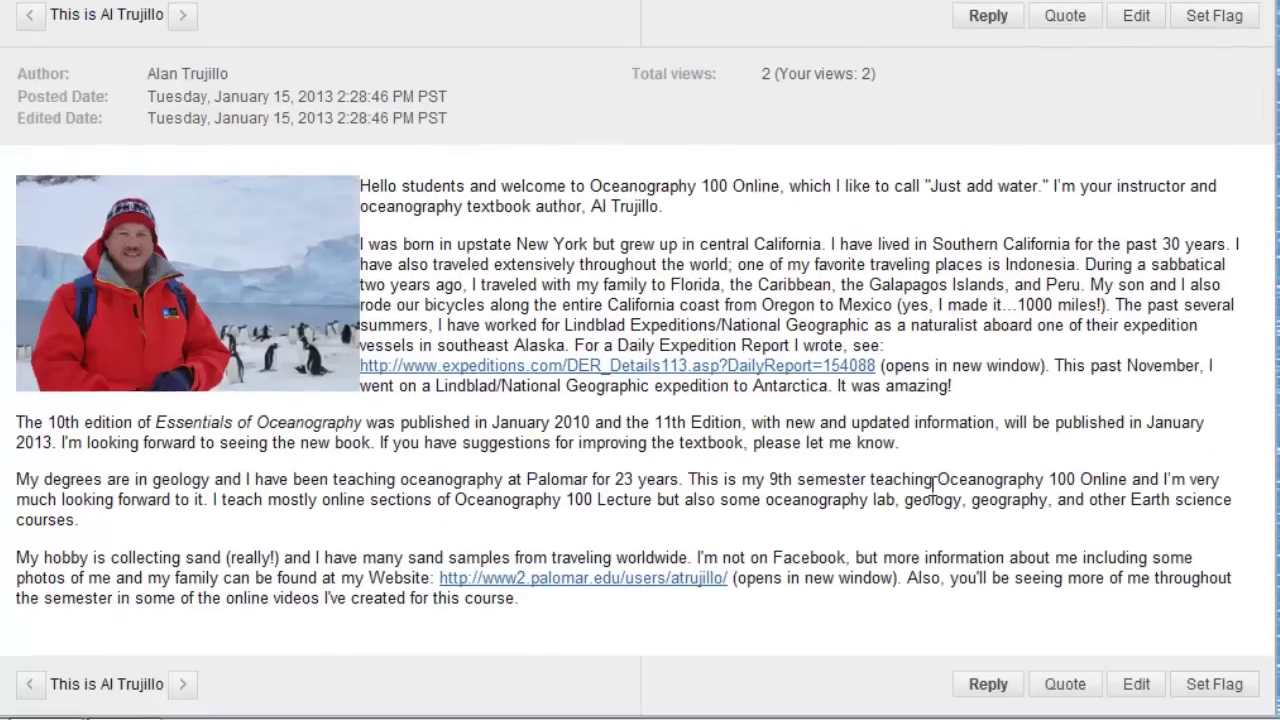
{"action": "scroll", "coordinate": [932, 484], "scroll_direction": "down", "scroll_amount": 2}
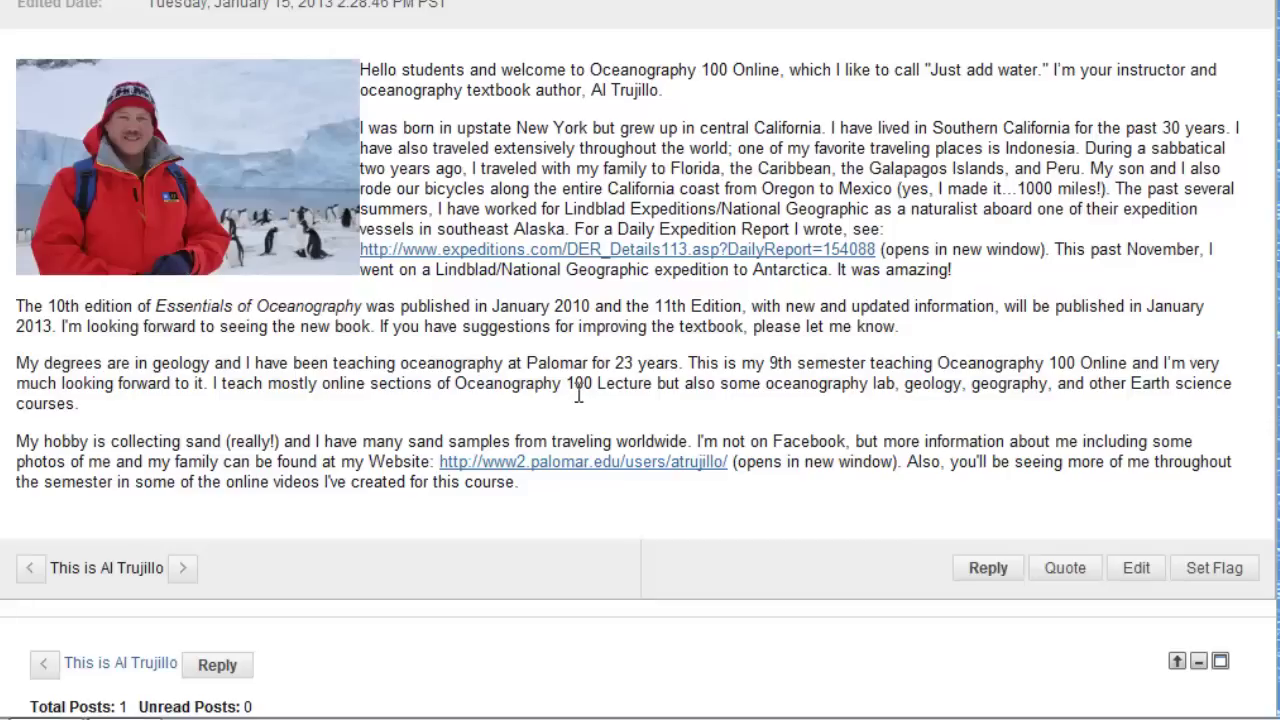
{"action": "scroll", "coordinate": [825, 403], "scroll_direction": "down", "scroll_amount": 1}
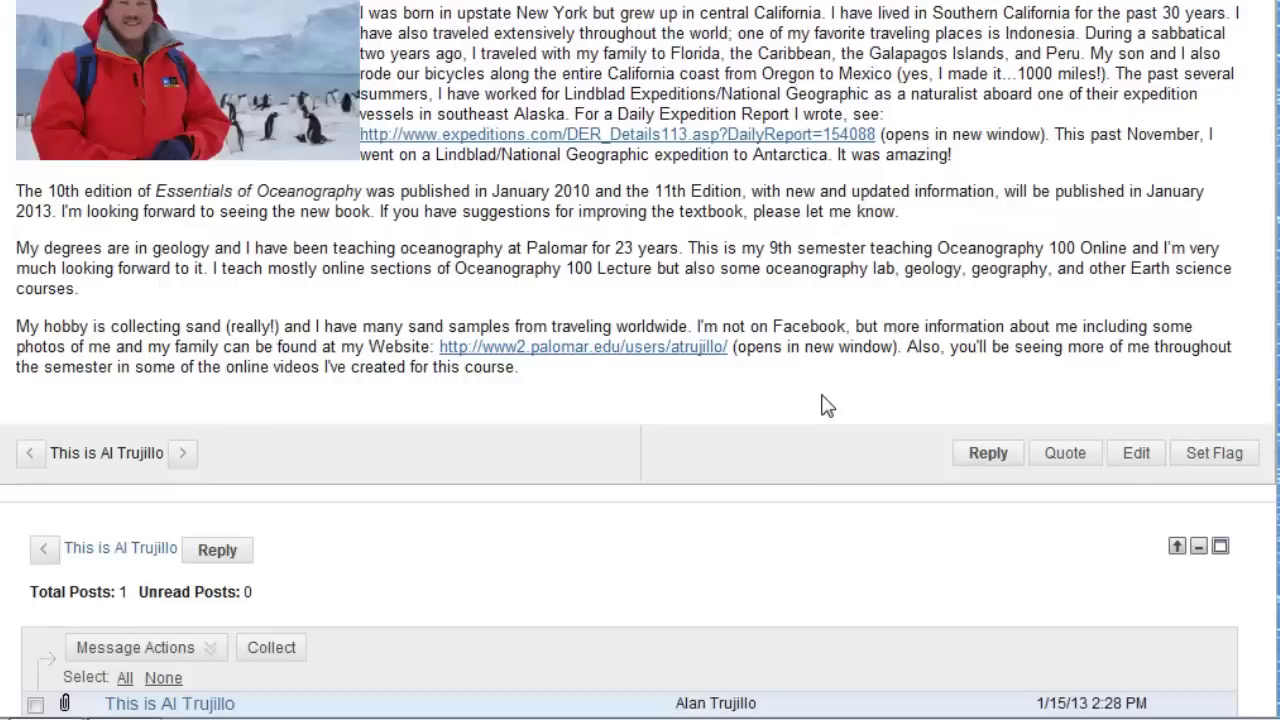
{"action": "scroll", "coordinate": [825, 403], "scroll_direction": "up", "scroll_amount": 4}
{"action": "scroll", "coordinate": [825, 403], "scroll_direction": "down", "scroll_amount": 3}
{"action": "scroll", "coordinate": [825, 403], "scroll_direction": "down", "scroll_amount": 4}
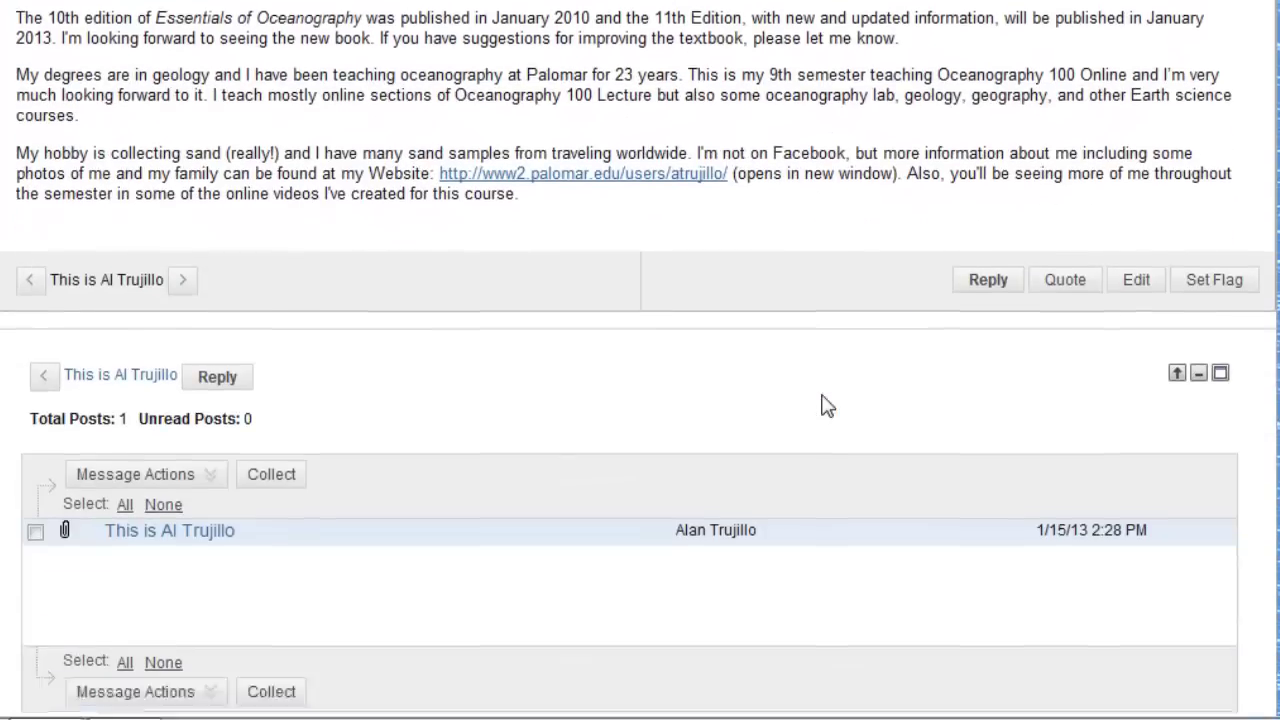
{"action": "scroll", "coordinate": [825, 403], "scroll_direction": "up", "scroll_amount": 6}
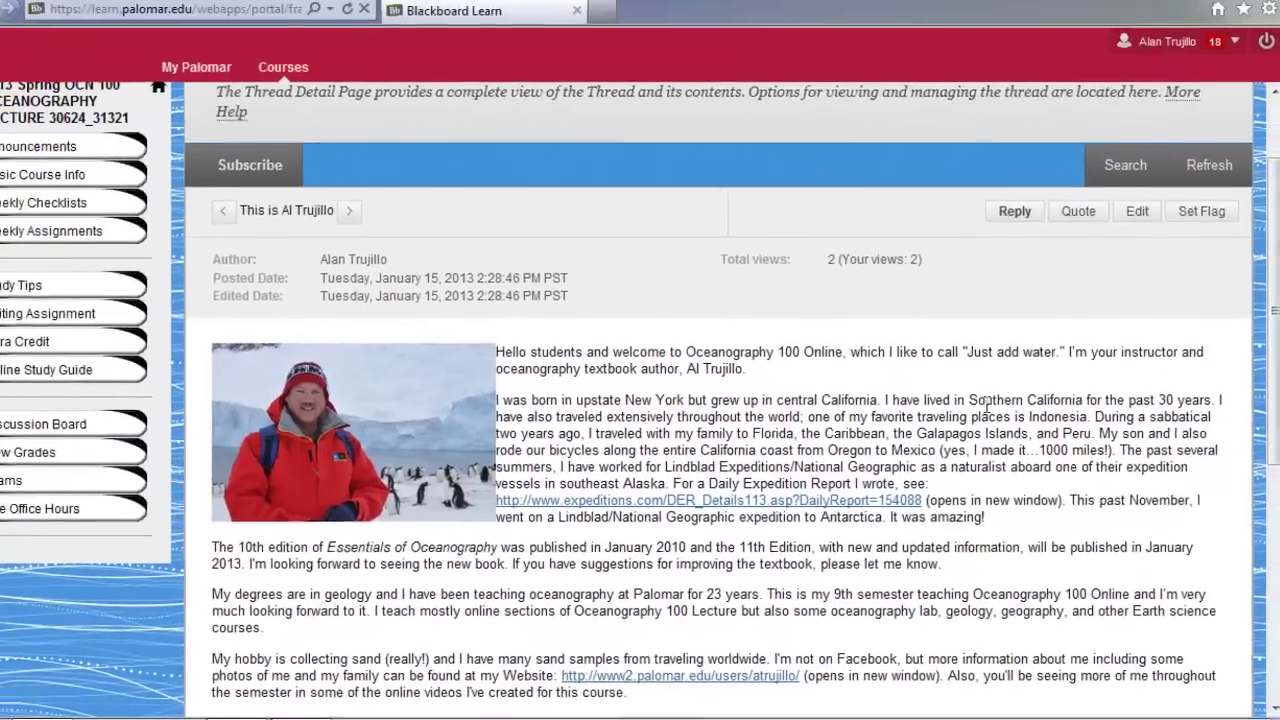
{"action": "scroll", "coordinate": [1090, 215], "scroll_direction": "down", "scroll_amount": 3}
{"action": "scroll", "coordinate": [1110, 430], "scroll_direction": "down", "scroll_amount": 3}
{"action": "scroll", "coordinate": [1120, 449], "scroll_direction": "up", "scroll_amount": 4}
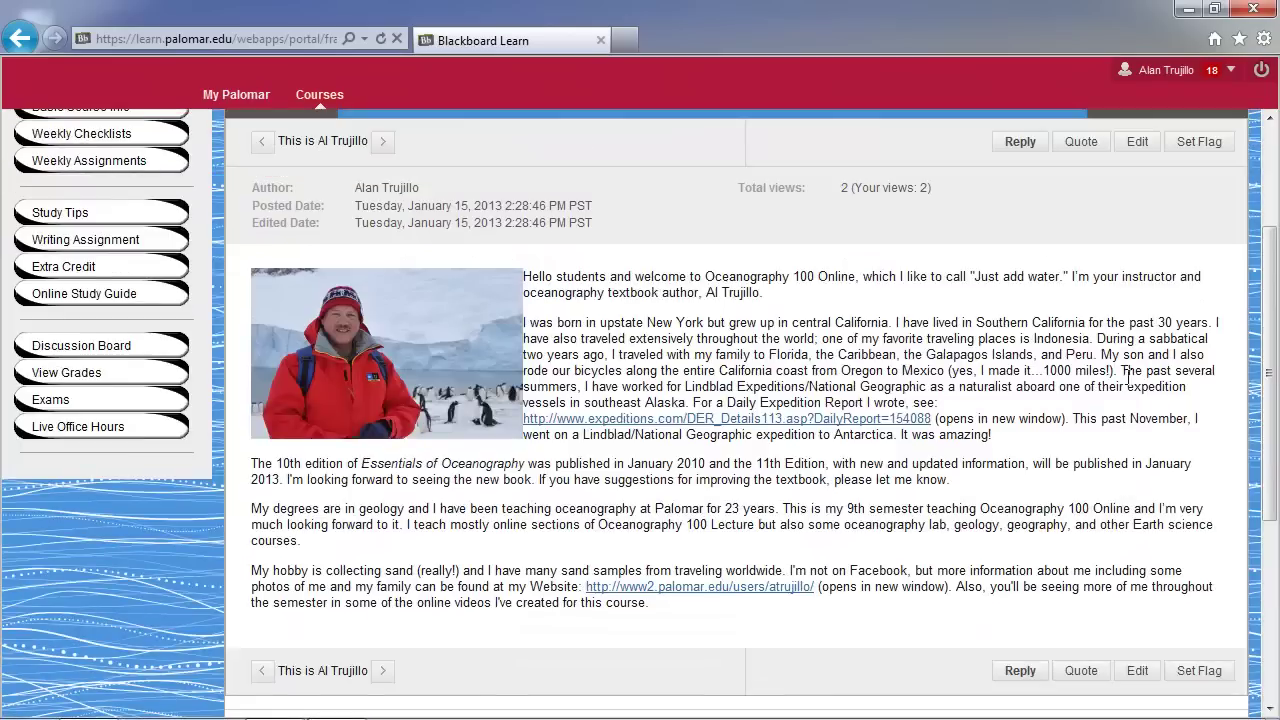
{"action": "scroll", "coordinate": [1190, 510], "scroll_direction": "down", "scroll_amount": 4}
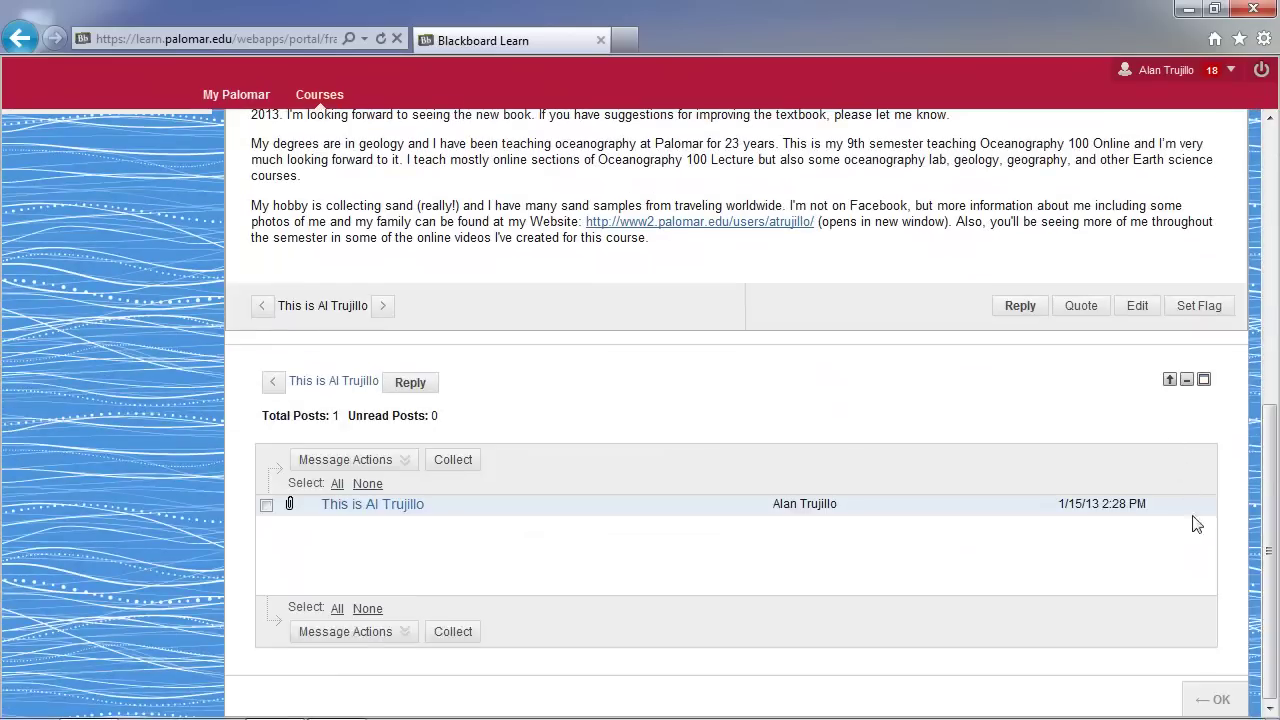
{"action": "left_click", "coordinate": [1226, 710]}
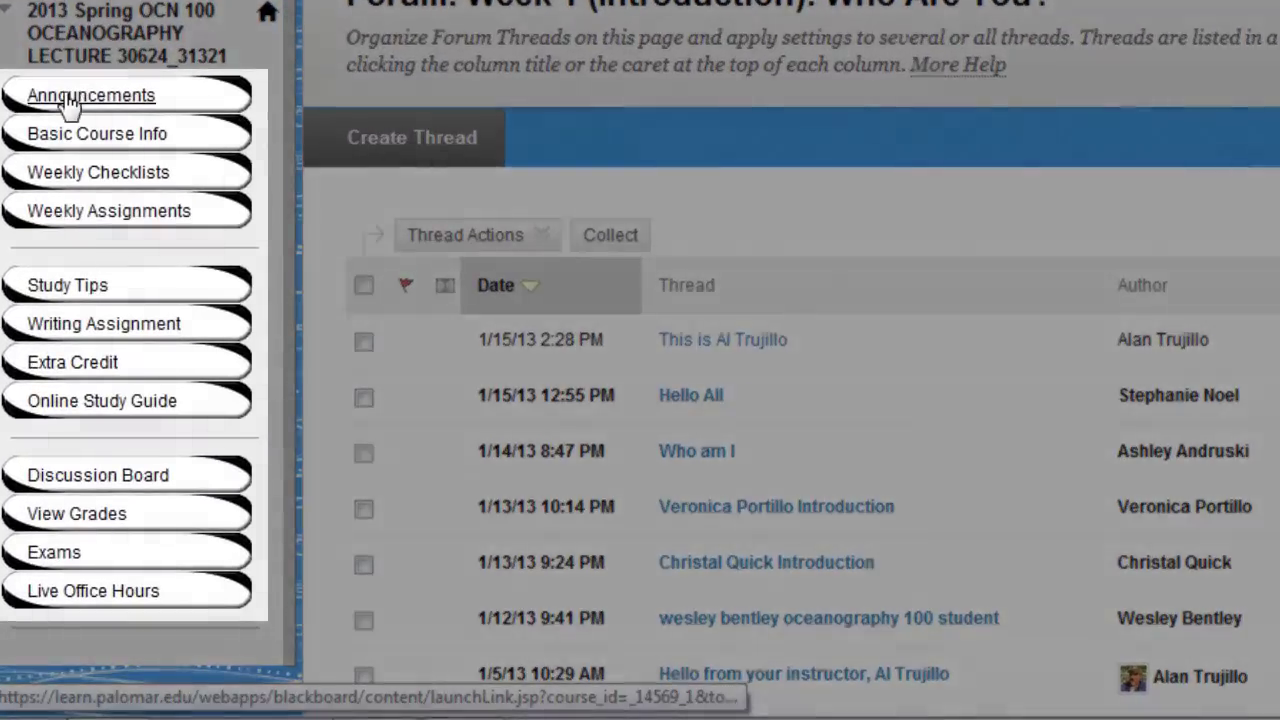
- View the course's Announcements and Basic Course Info pages, and go back to Announcements
{"action": "left_click", "coordinate": [63, 95]}
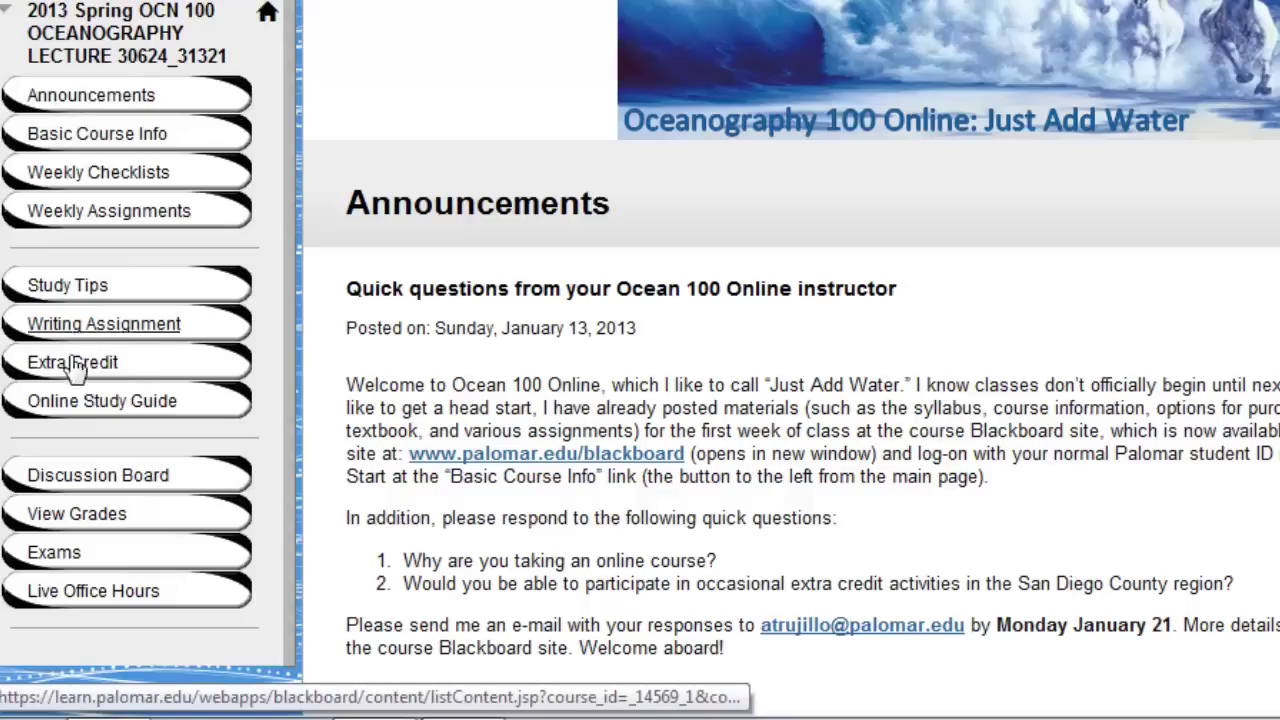
{"action": "left_click", "coordinate": [101, 138]}
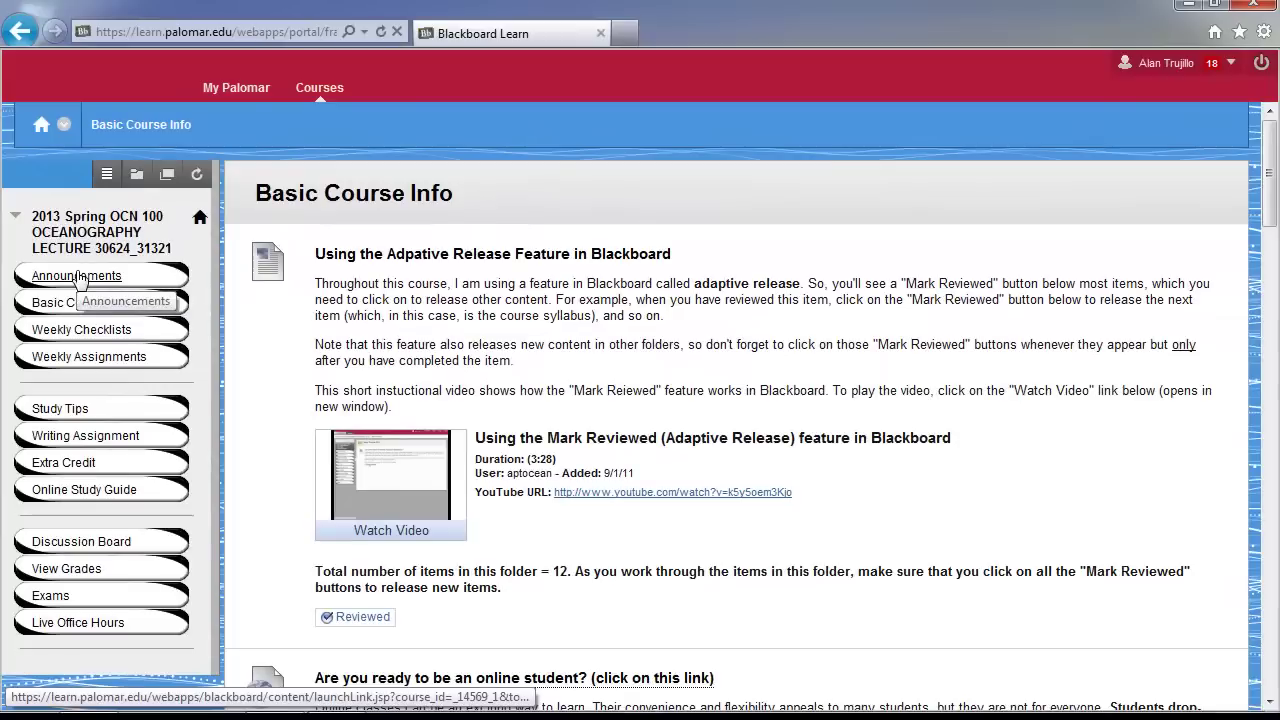
{"action": "left_click", "coordinate": [77, 277]}
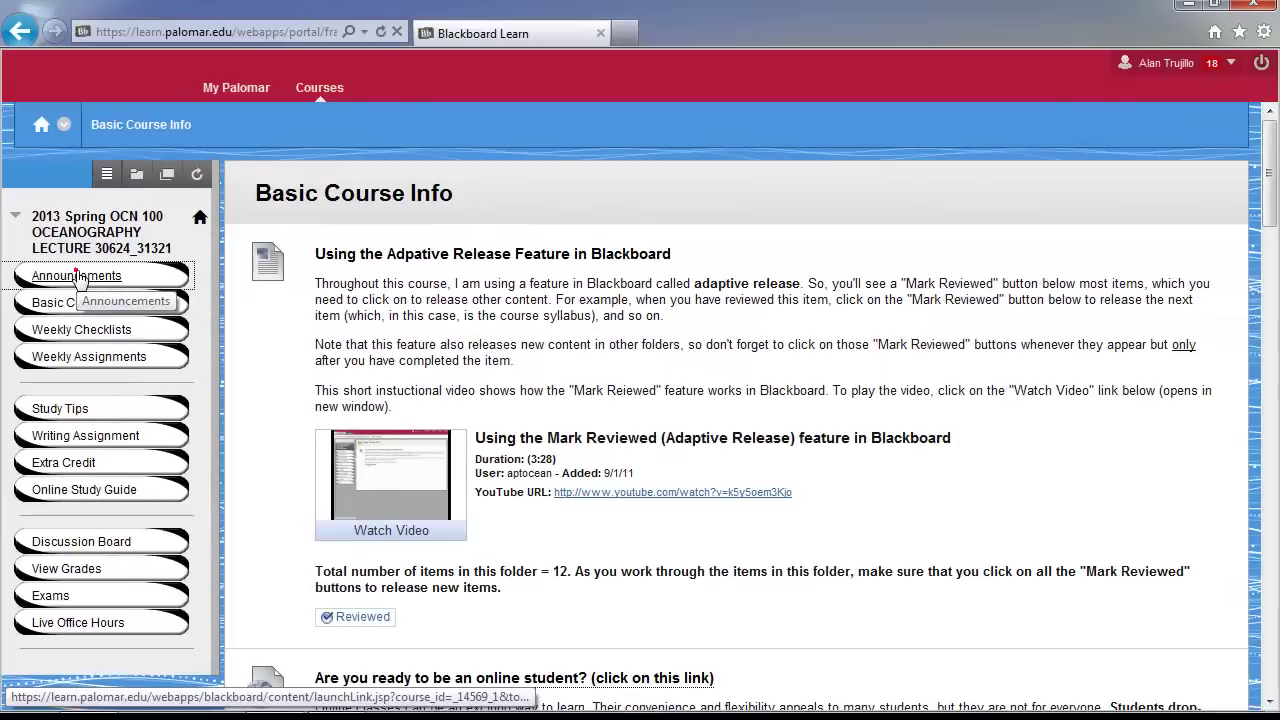